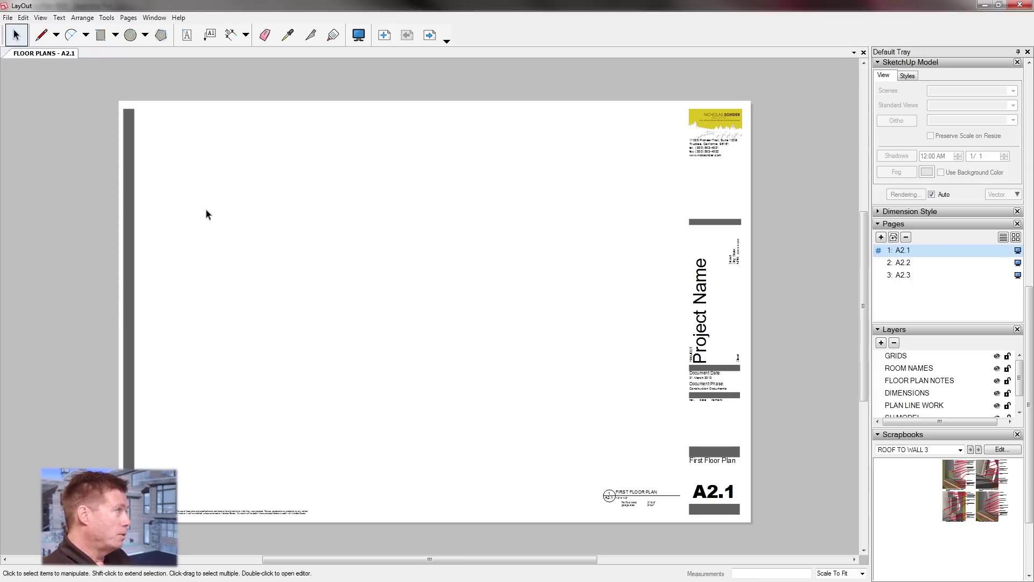
# Browse to Steele_Plan 3 in the project's Sketchup folder, then cancel the insert
pyautogui.click(8, 18)
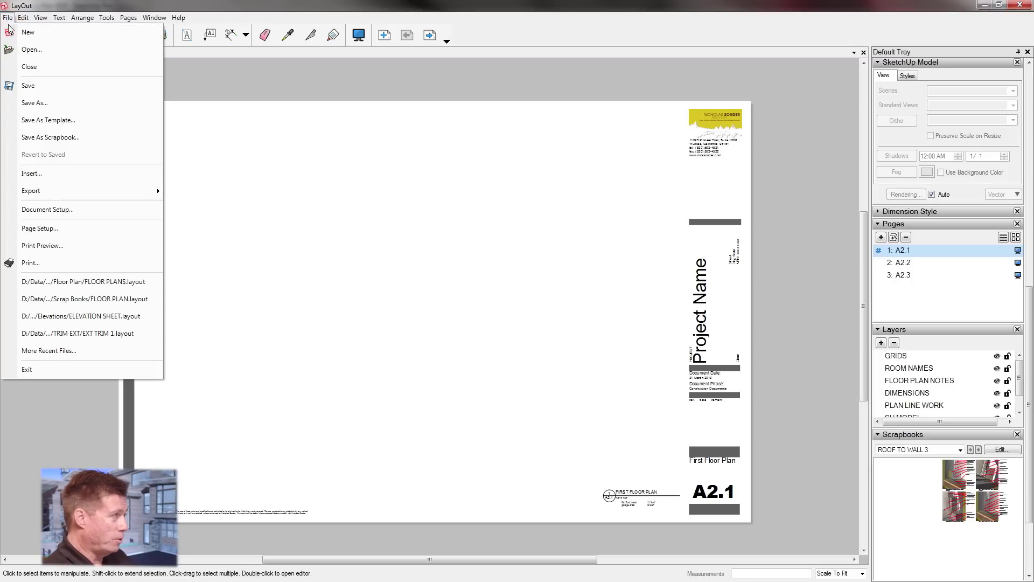
pyautogui.click(57, 171)
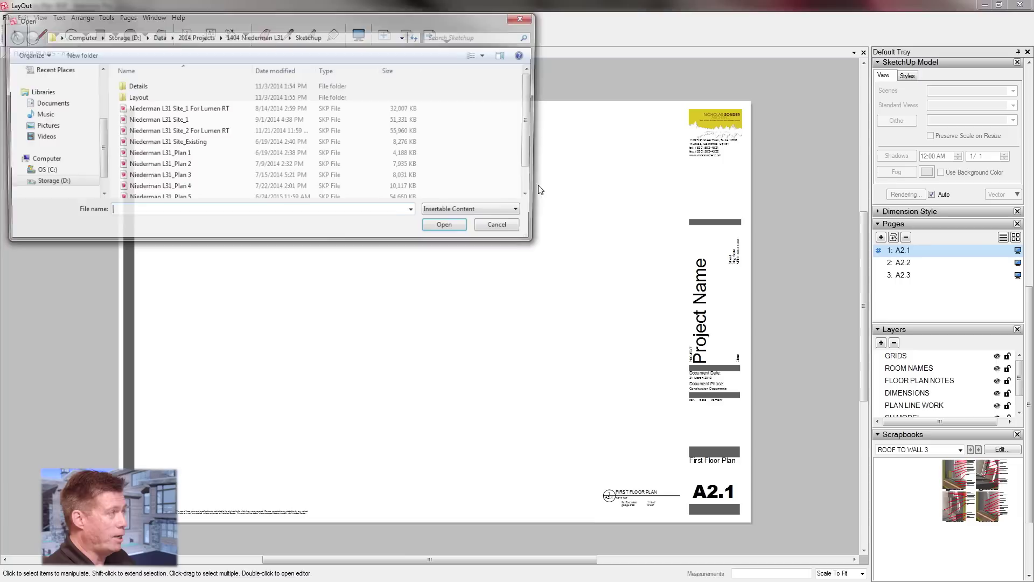
pyautogui.click(49, 183)
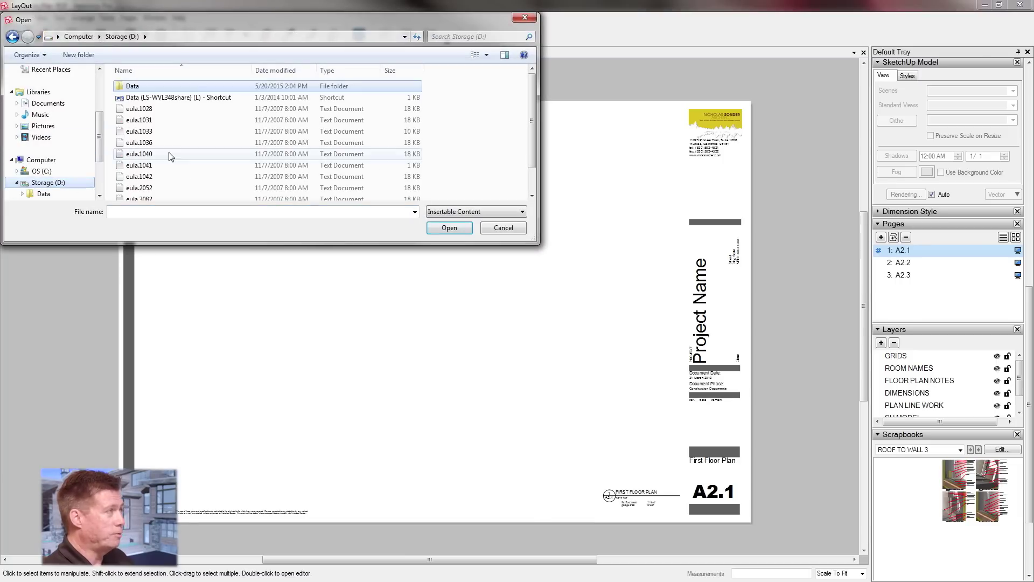
pyautogui.doubleClick(135, 87)
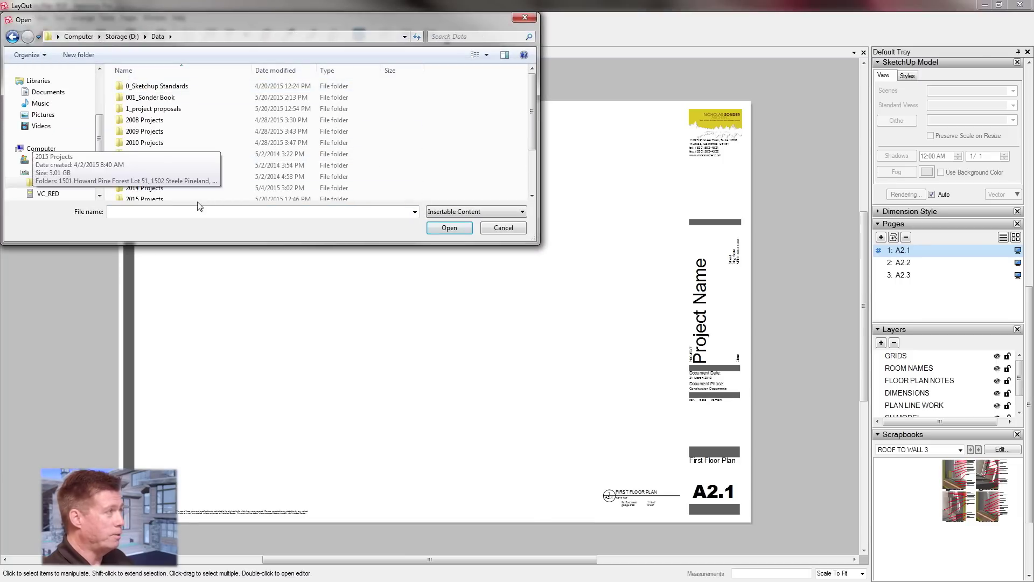
pyautogui.doubleClick(164, 198)
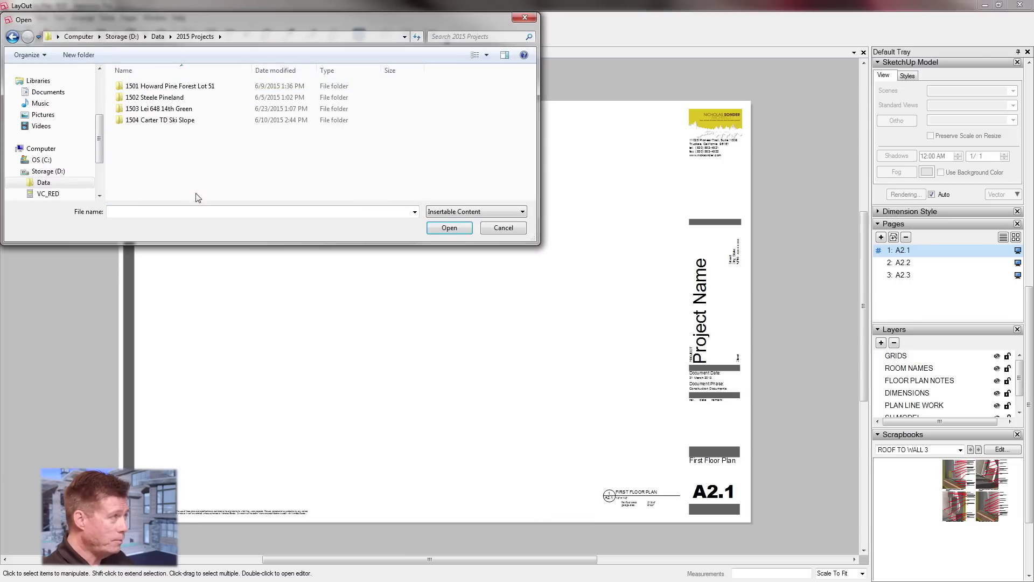
pyautogui.doubleClick(154, 97)
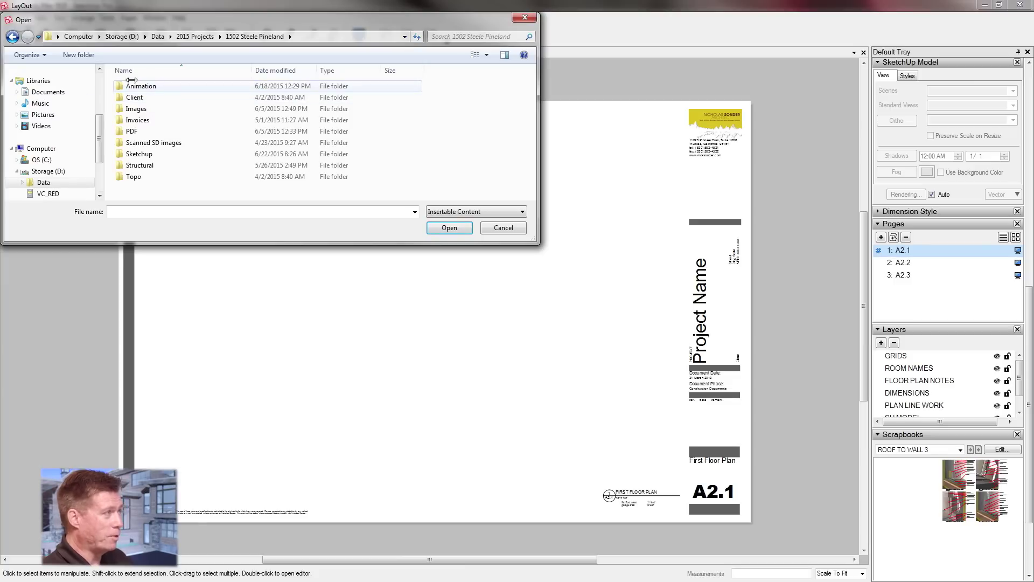
pyautogui.doubleClick(143, 153)
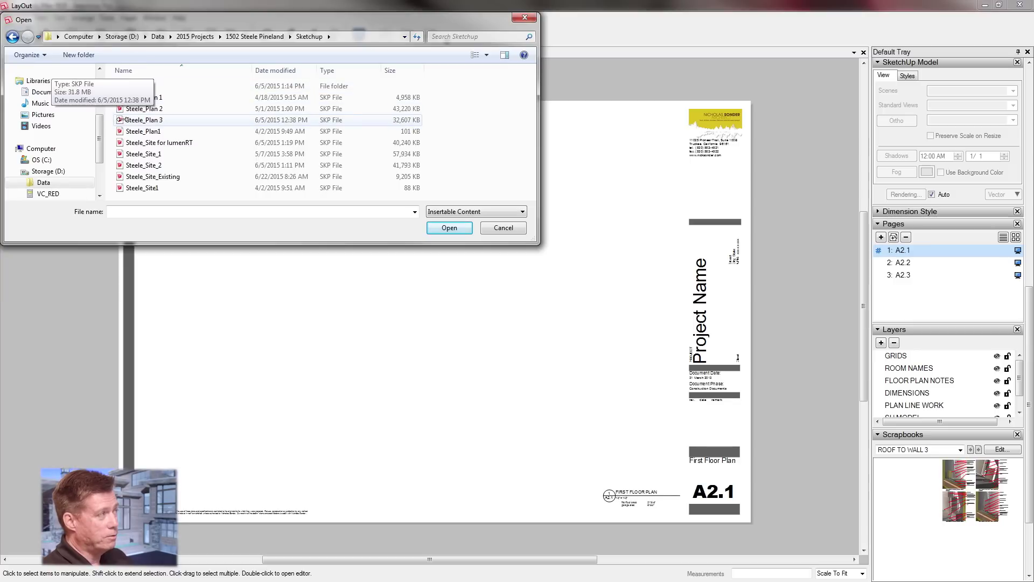
pyautogui.click(154, 119)
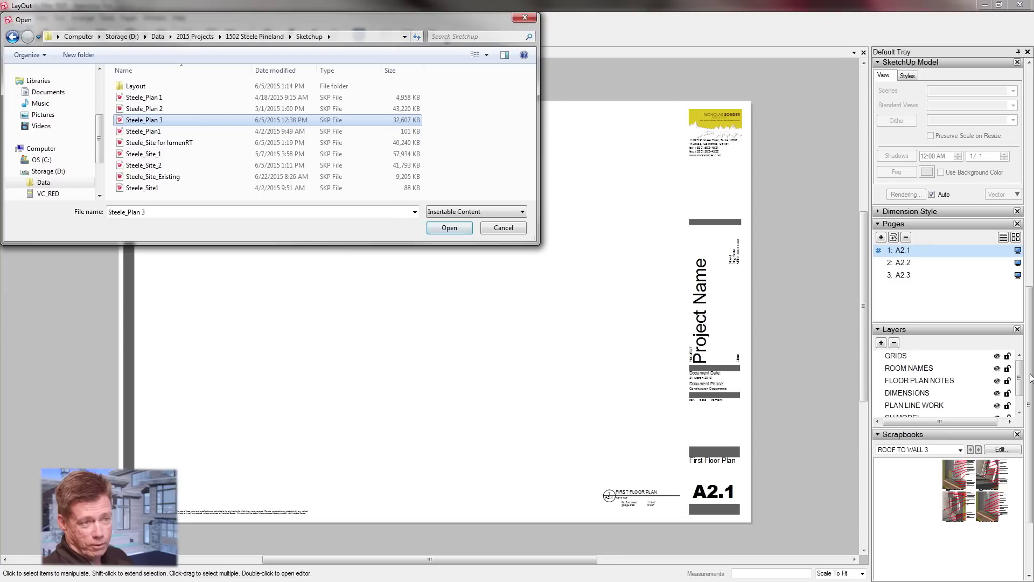
pyautogui.click(509, 228)
pyautogui.scroll(-2, 927, 388)
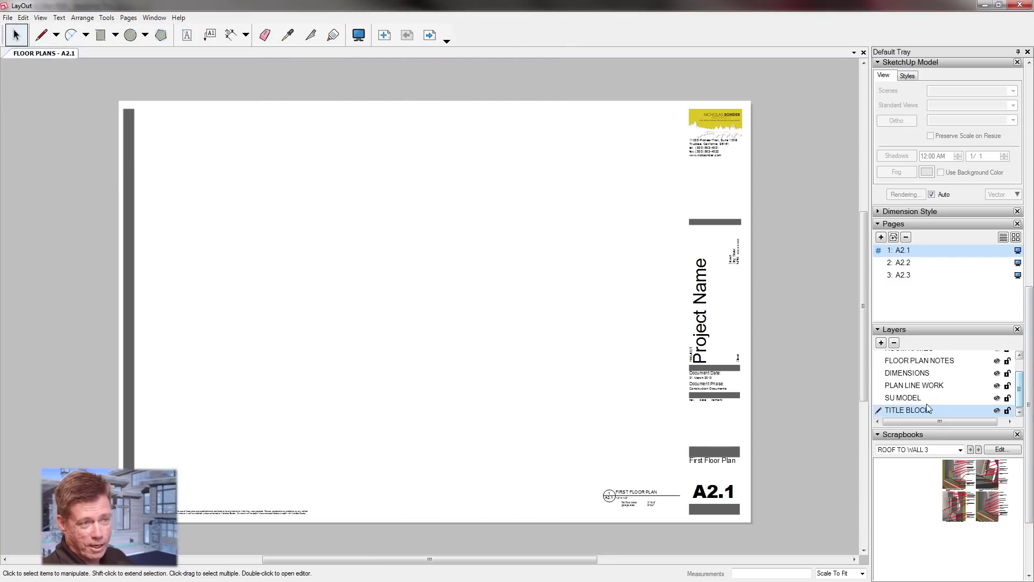
pyautogui.click(909, 398)
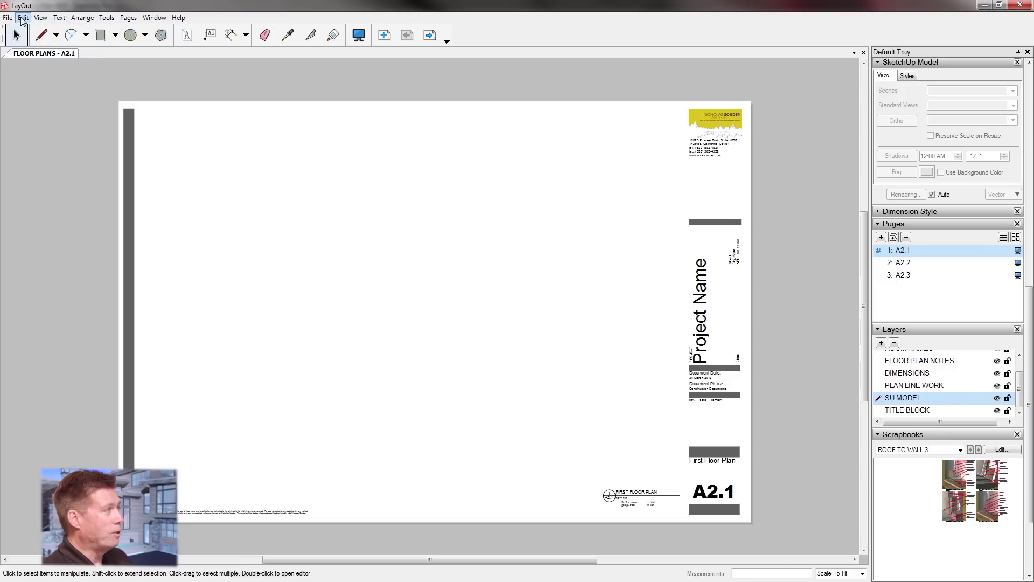
pyautogui.click(7, 18)
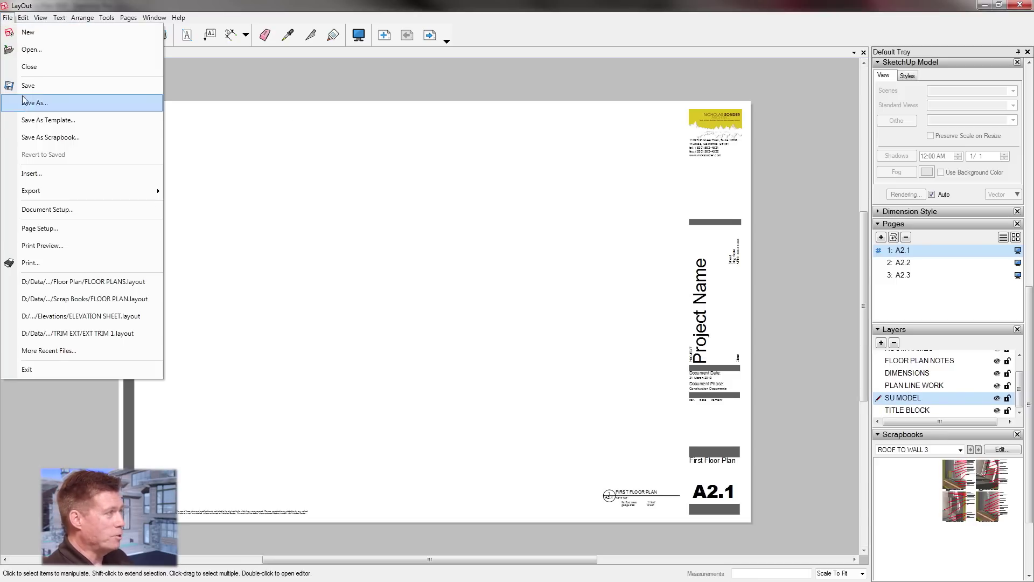
pyautogui.click(58, 180)
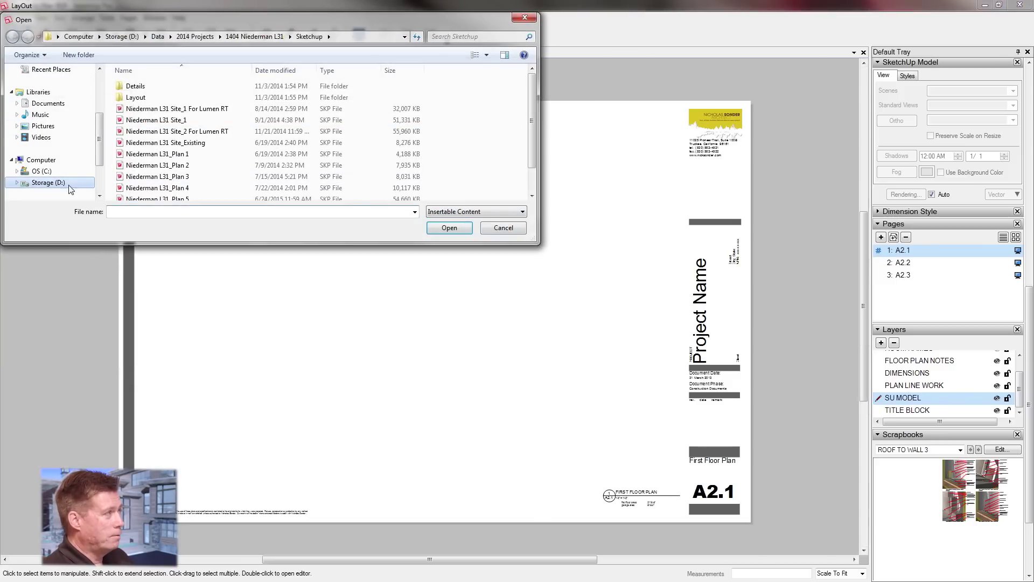
pyautogui.click(69, 188)
pyautogui.doubleClick(131, 86)
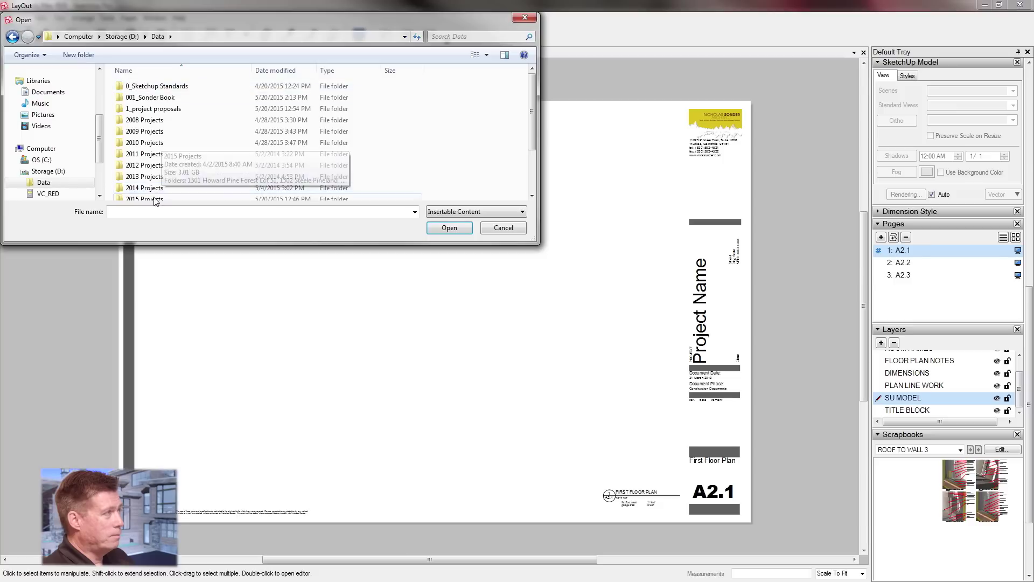
pyautogui.doubleClick(154, 199)
pyautogui.doubleClick(162, 98)
pyautogui.doubleClick(141, 156)
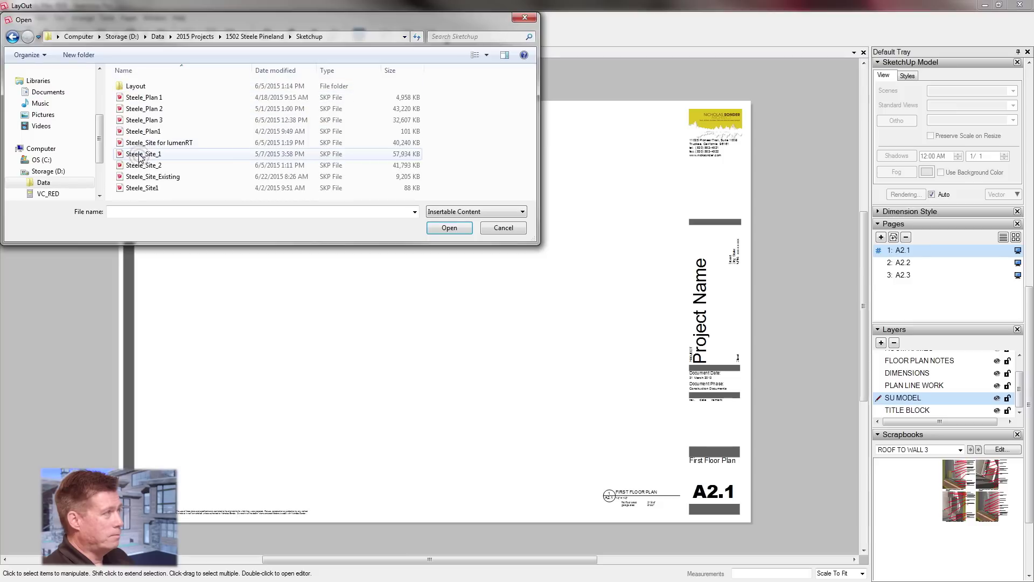
pyautogui.click(156, 120)
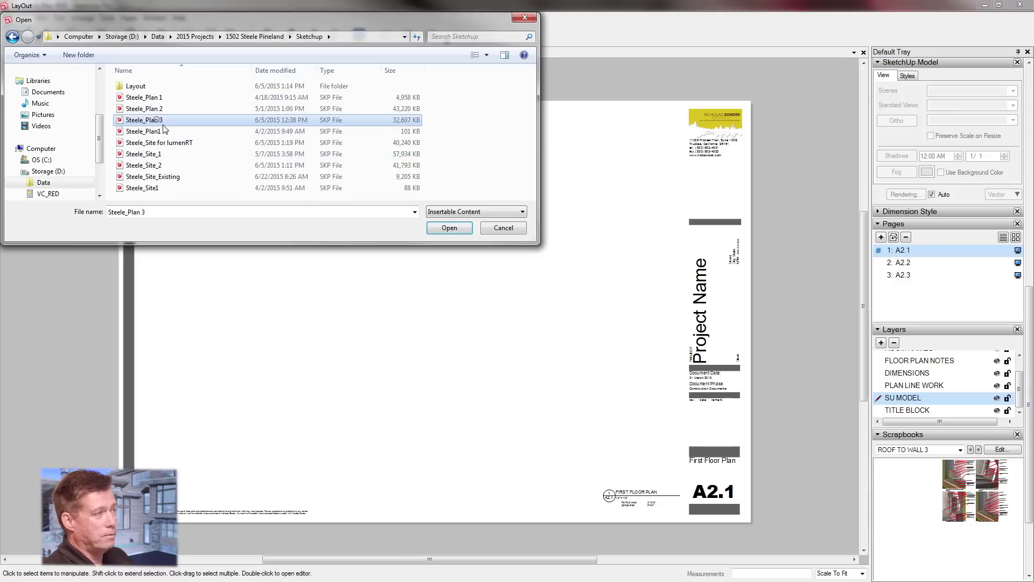
pyautogui.click(450, 228)
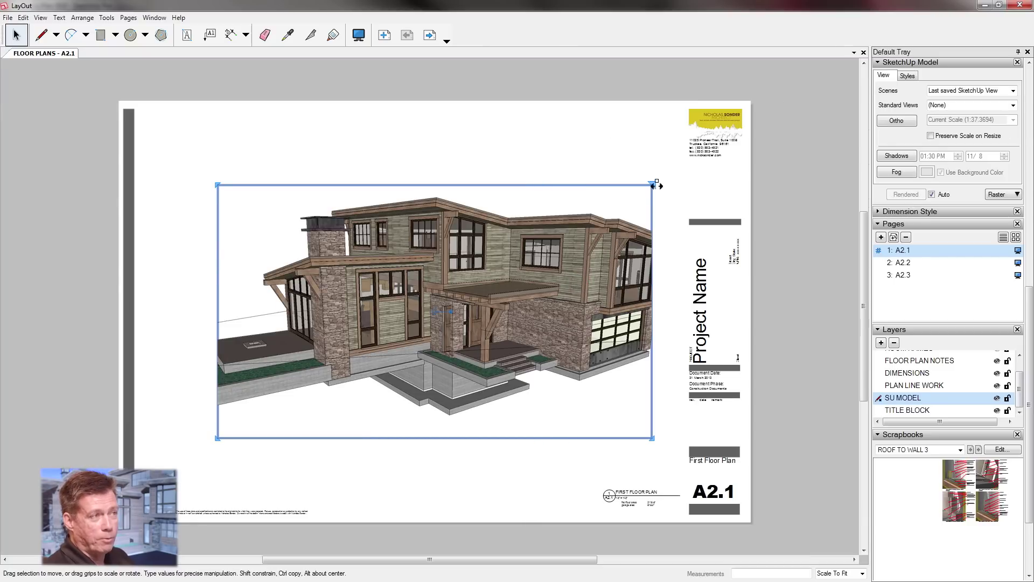
# Set the viewport to the First Floor Plan scene at 1/4" = 1'-0" (1:48) scale
pyautogui.click(1012, 91)
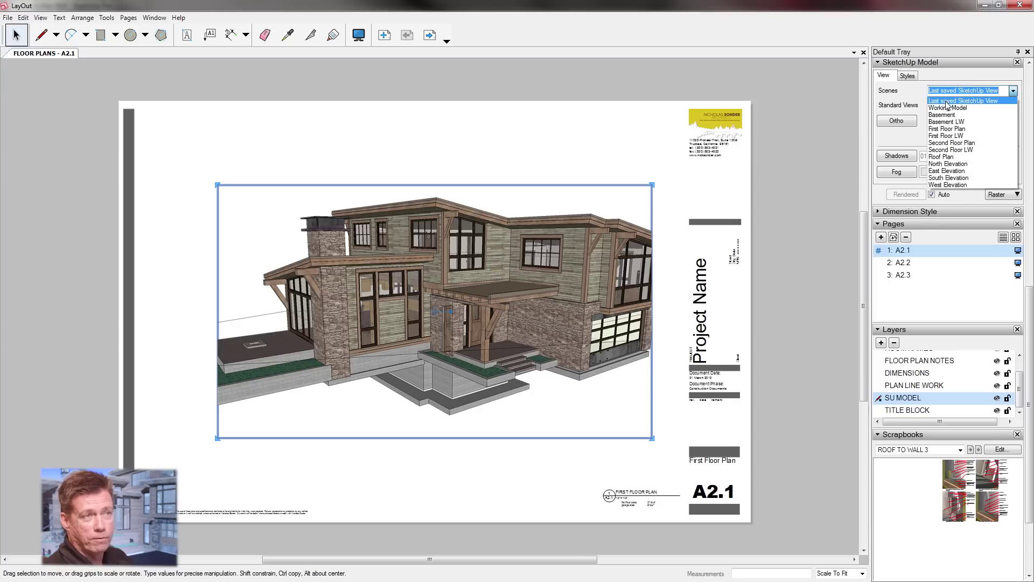
pyautogui.click(952, 130)
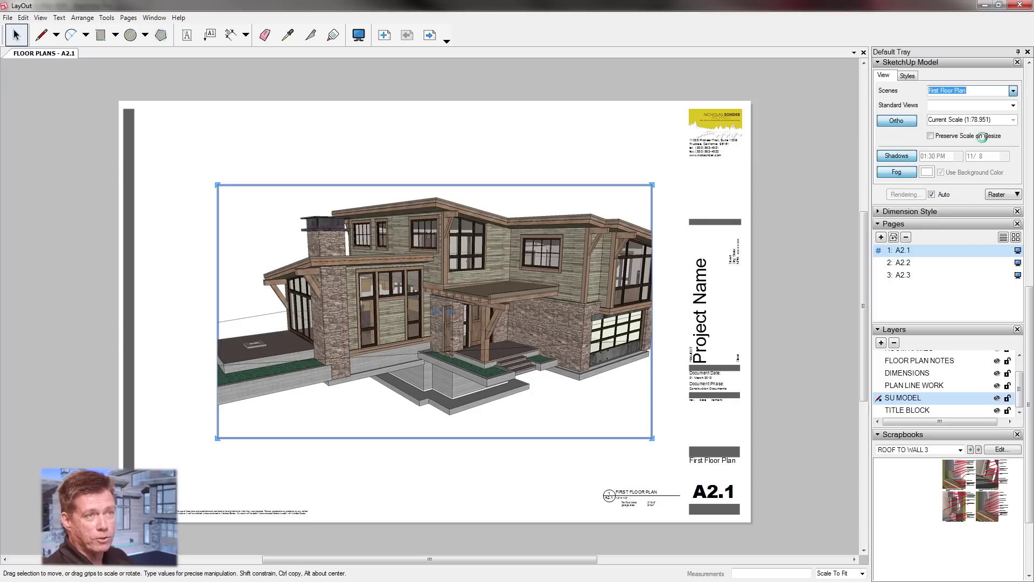
pyautogui.click(961, 120)
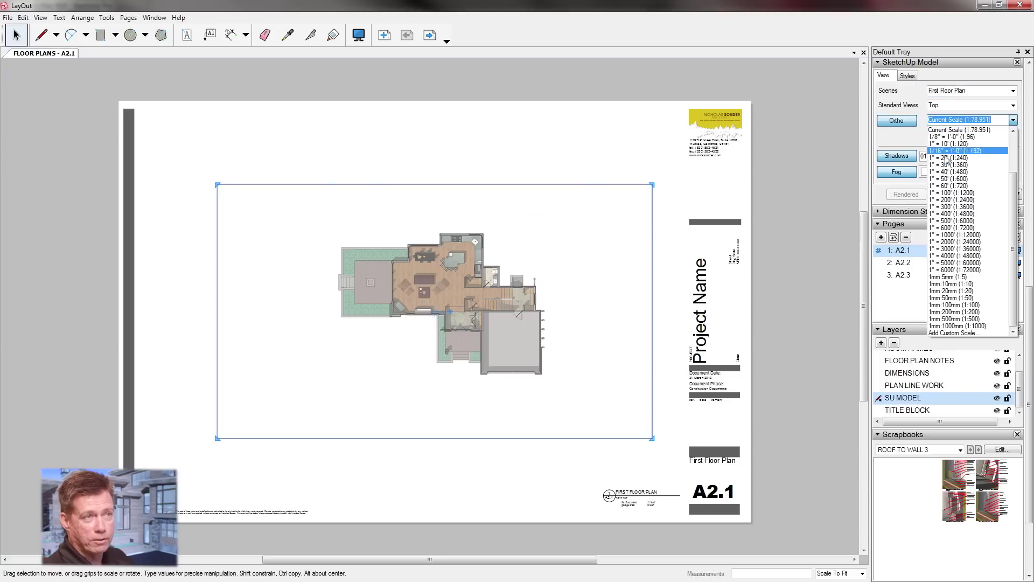
pyautogui.moveTo(1019, 179); pyautogui.dragTo(1020, 150)
pyautogui.click(933, 168)
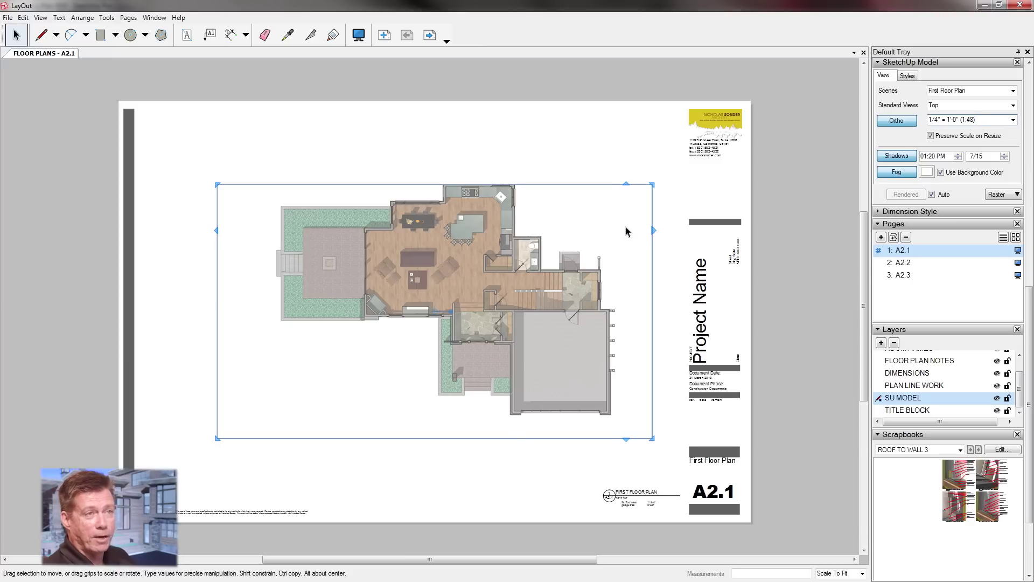
# Preserve scale on resize, stretch the viewport to the sheet margins, and activate PLAN LINE WORK
pyautogui.click(930, 136)
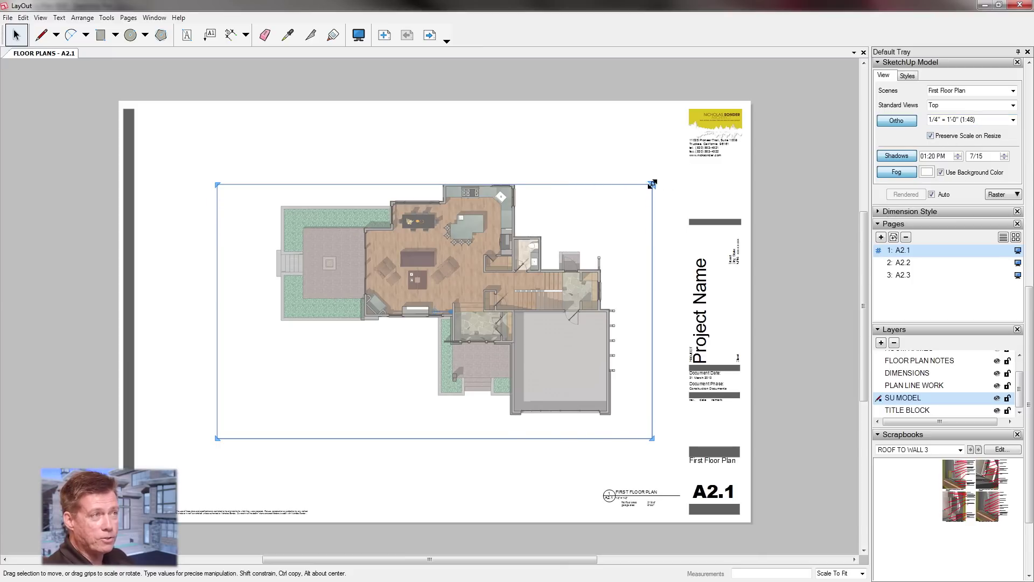
pyautogui.moveTo(652, 184); pyautogui.dragTo(689, 108)
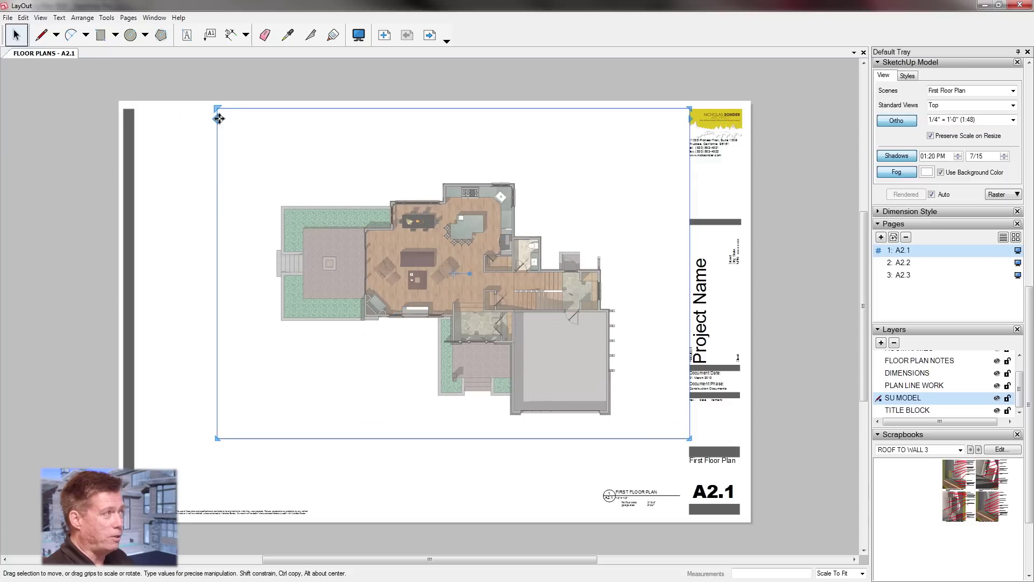
pyautogui.moveTo(214, 118); pyautogui.dragTo(135, 111)
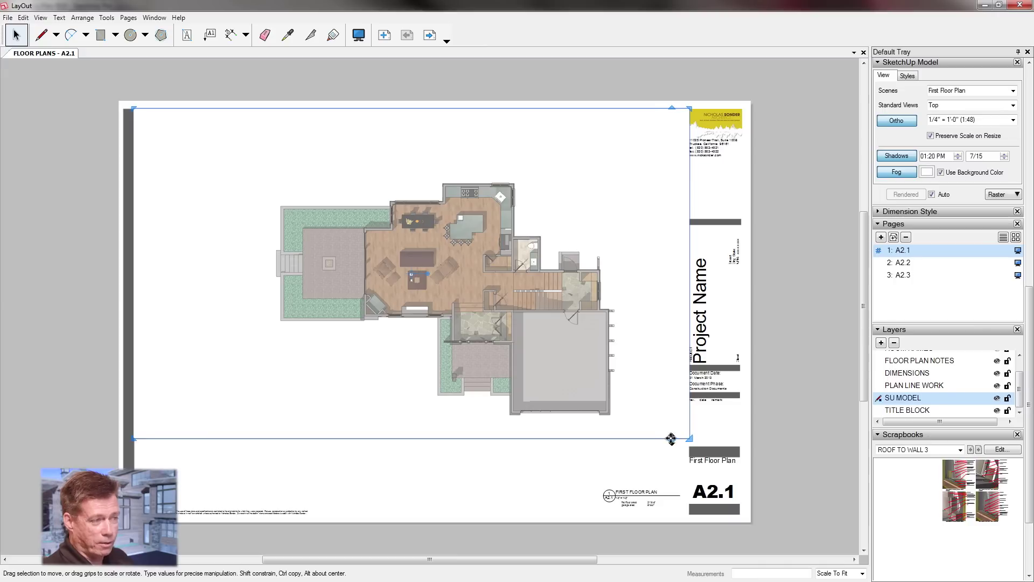
pyautogui.moveTo(671, 438); pyautogui.dragTo(691, 503)
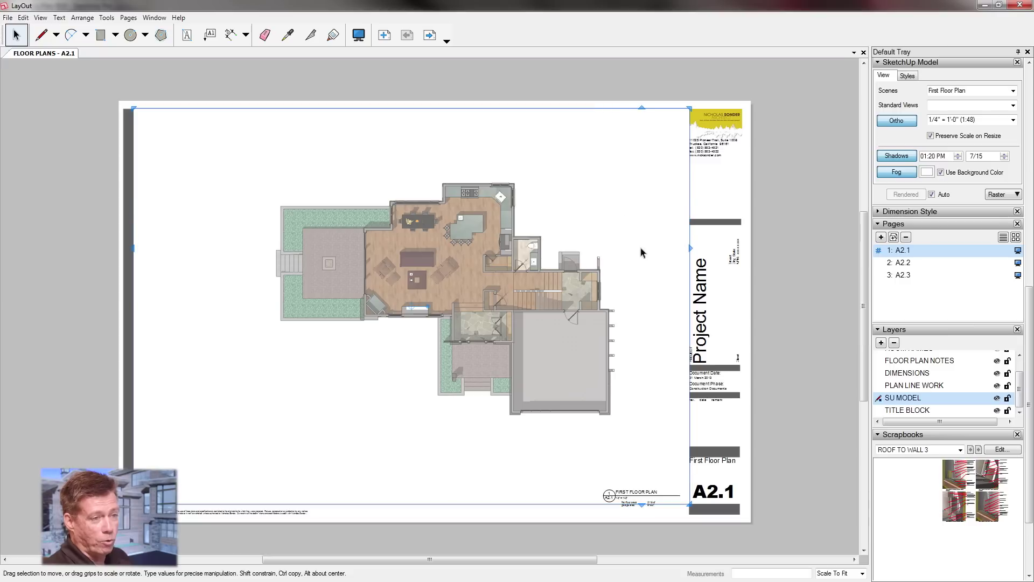
pyautogui.click(928, 386)
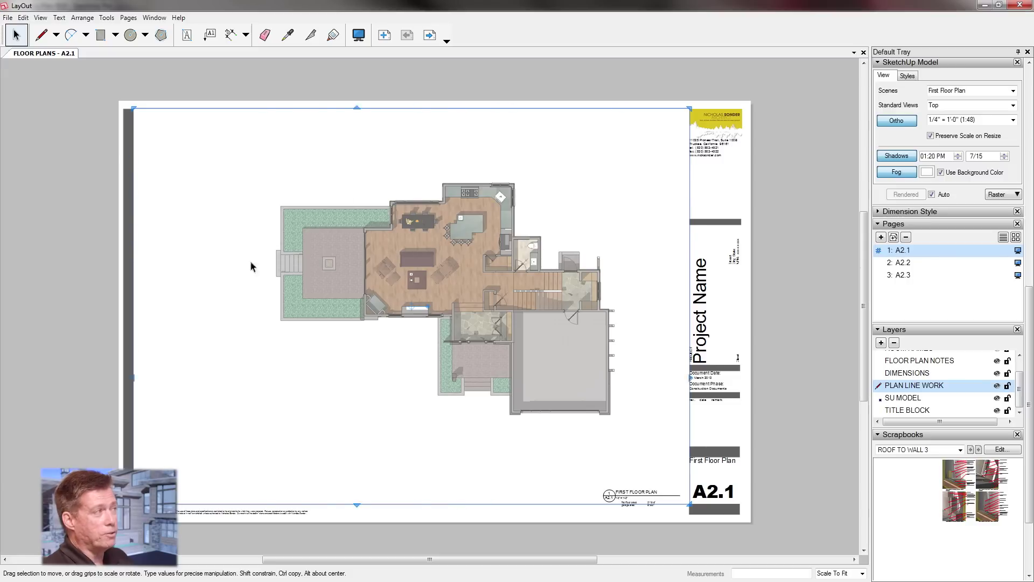
# Copy the first-floor plan viewport and paste it in place on the PLAN LINE WORK layer
pyautogui.click(22, 18)
pyautogui.click(45, 86)
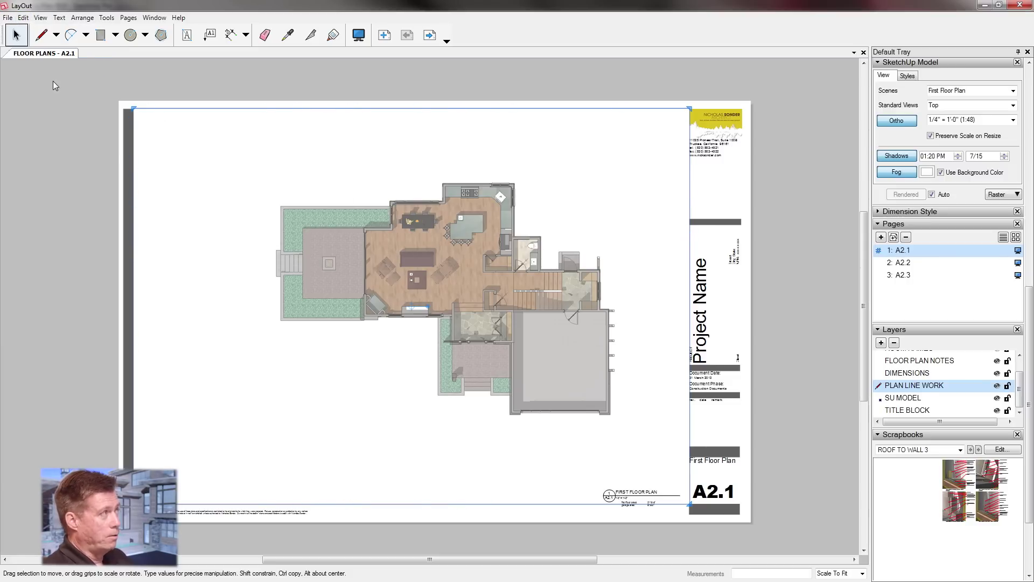
pyautogui.click(23, 18)
pyautogui.click(45, 104)
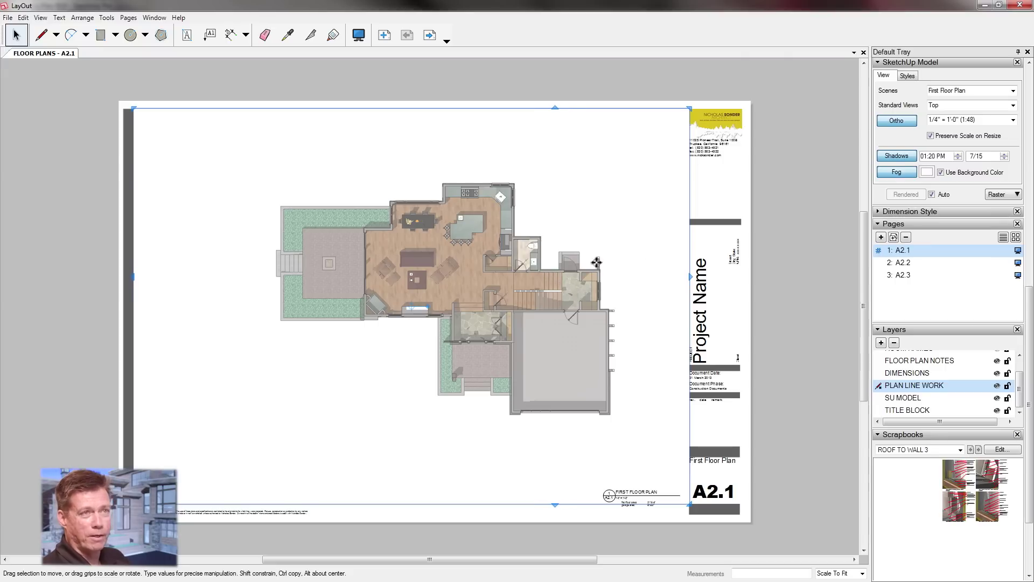
# Show the First Floor LW scene in the copy as vector rendering, accepting the warning
pyautogui.click(1013, 90)
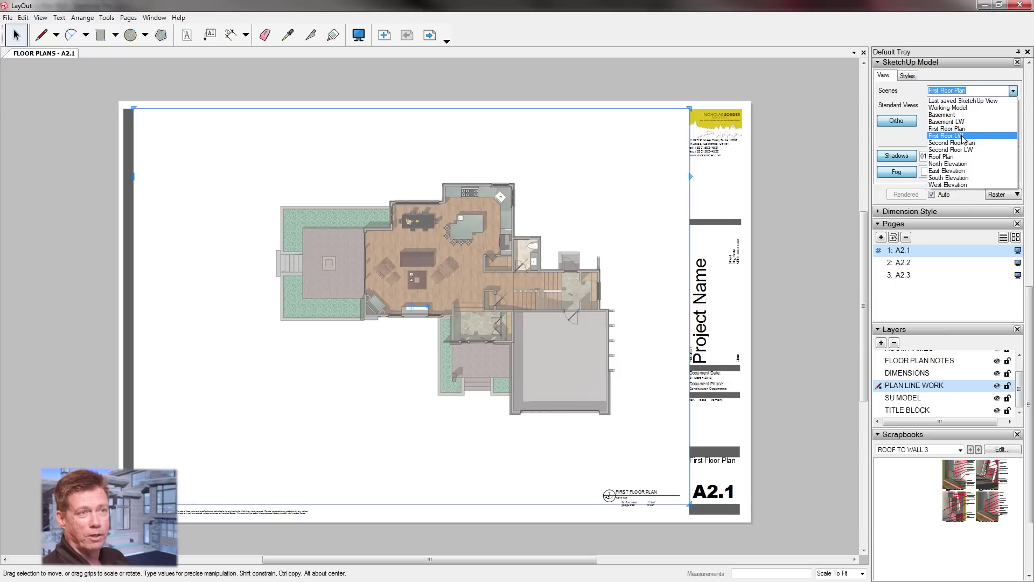
pyautogui.click(964, 135)
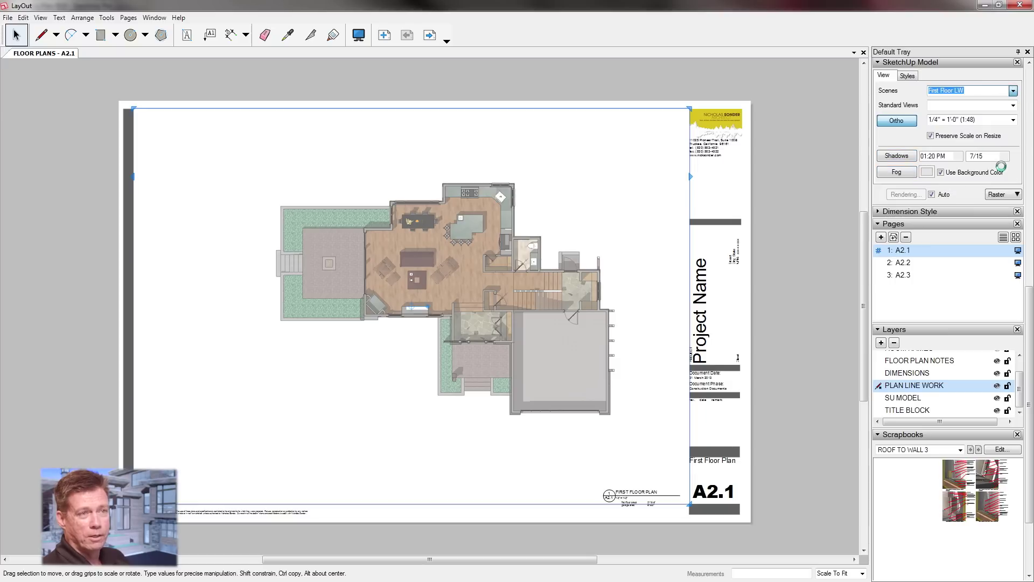
pyautogui.click(1018, 195)
pyautogui.click(1005, 213)
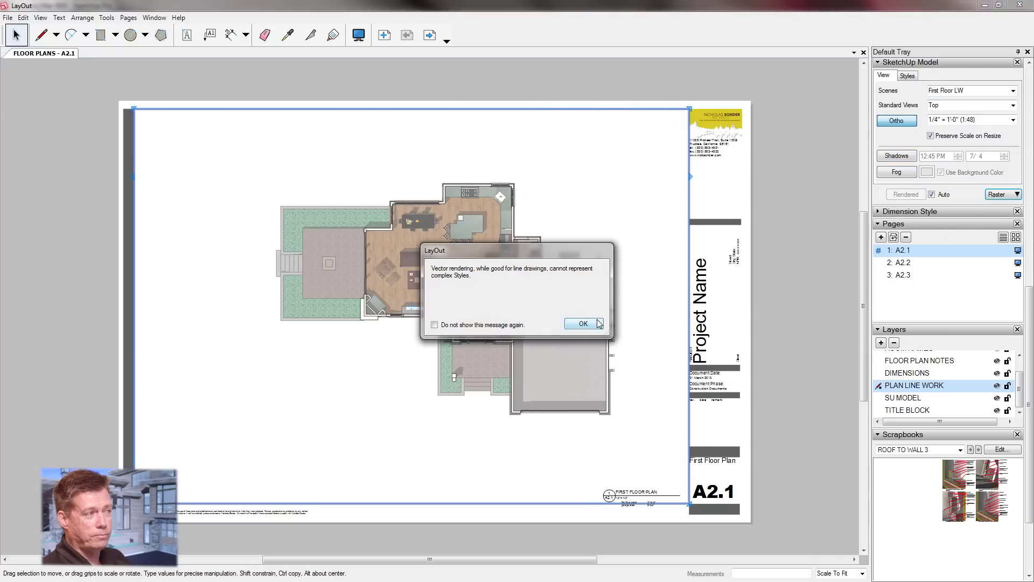
pyautogui.click(598, 322)
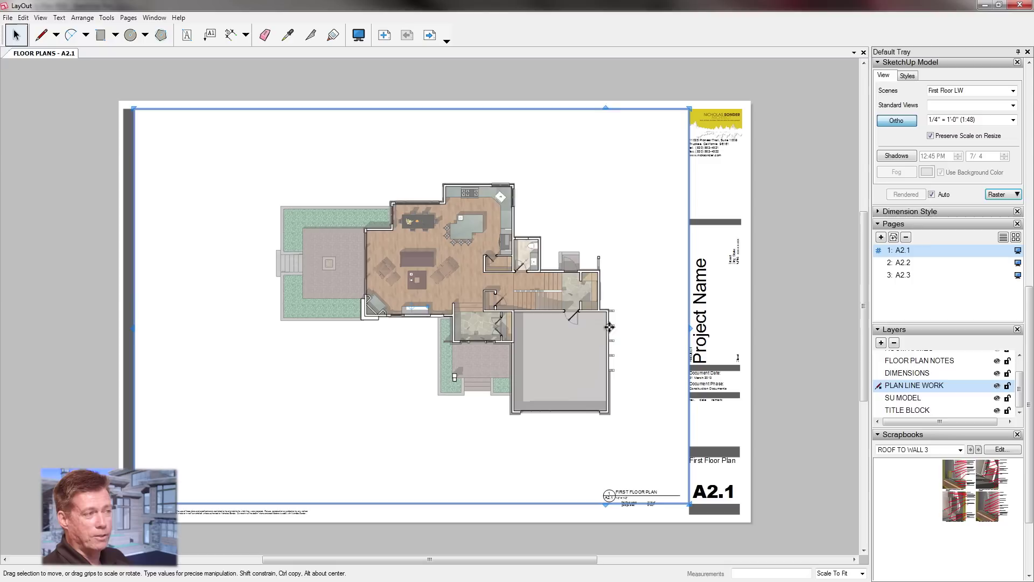
pyautogui.click(797, 301)
# Zoom in and out to inspect the line work, then flip to A2.2 and back to A2.1
pyautogui.scroll(8, 497, 270)
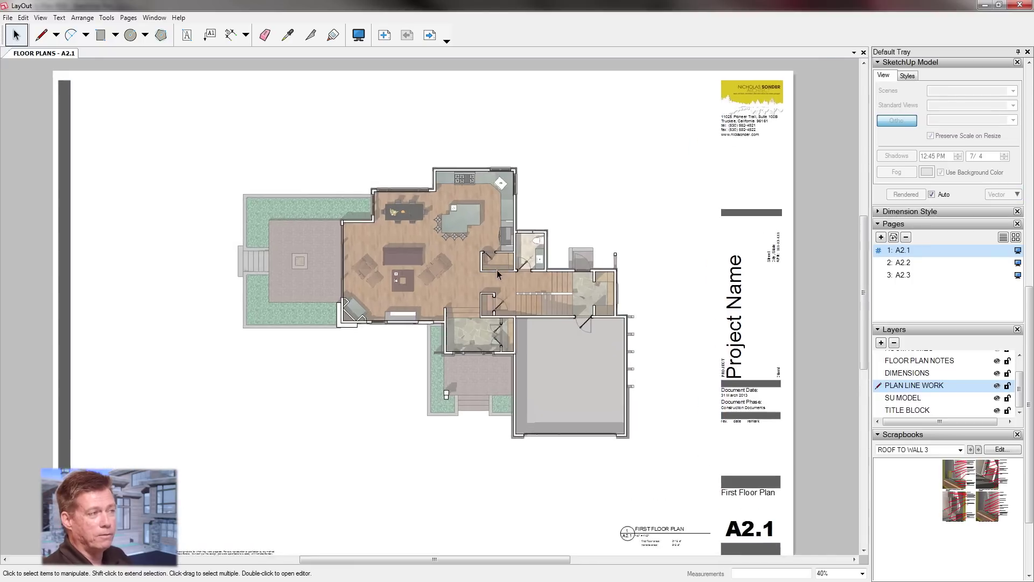
pyautogui.scroll(5, 513, 267)
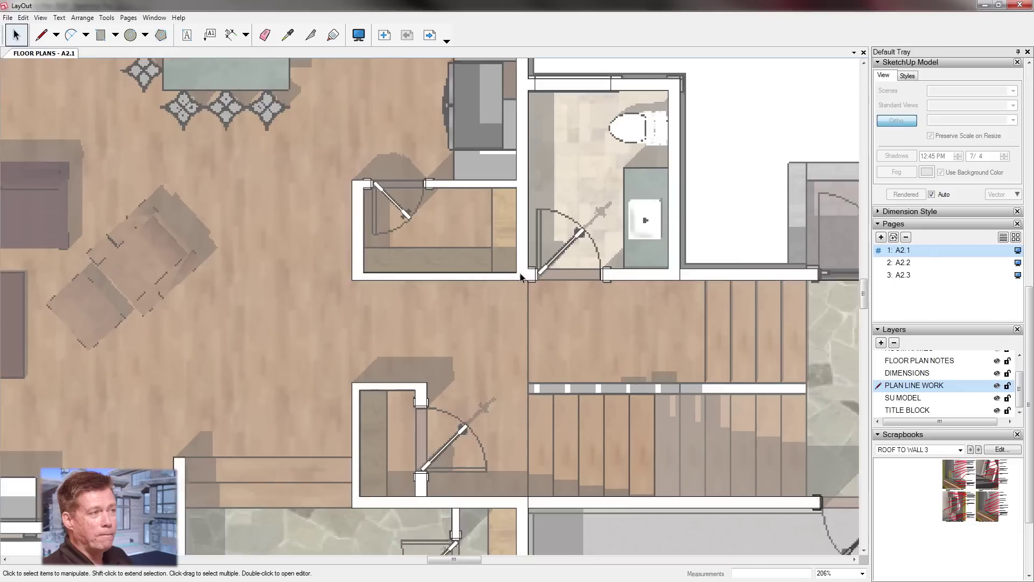
pyautogui.scroll(-5, 559, 202)
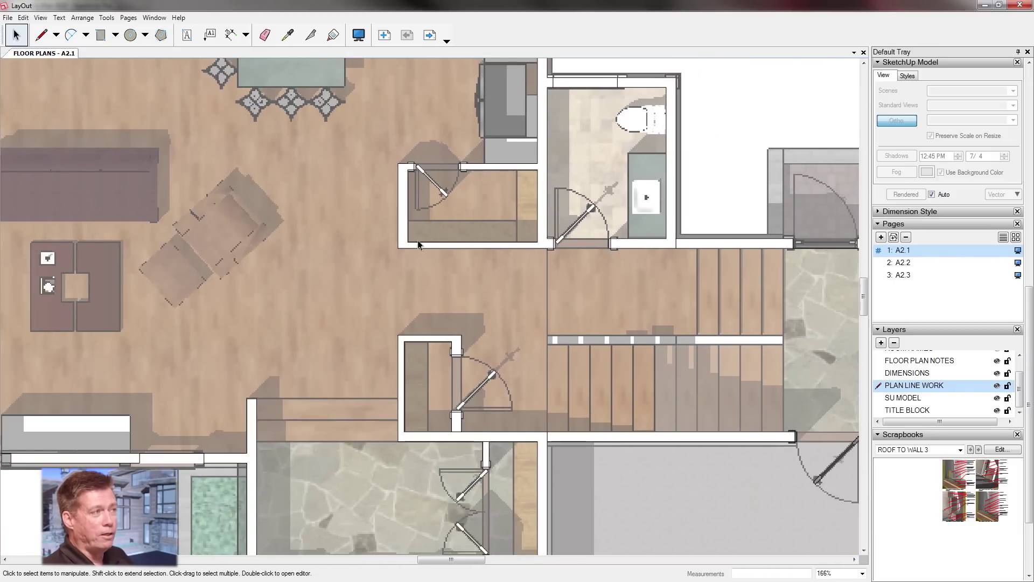
pyautogui.scroll(7, 418, 240)
pyautogui.scroll(-15, 547, 250)
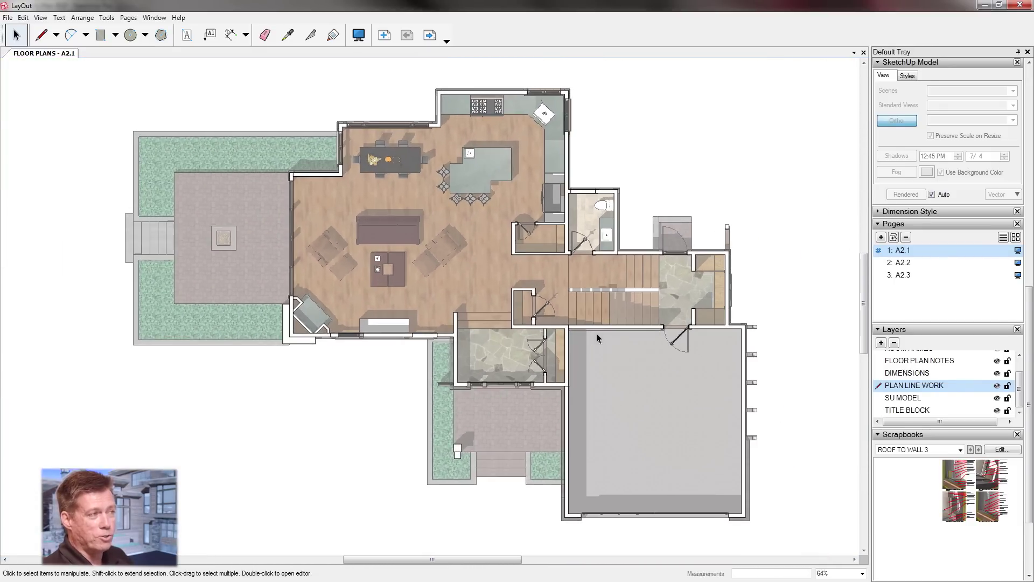
pyautogui.scroll(-1, 411, 222)
pyautogui.scroll(1, 542, 278)
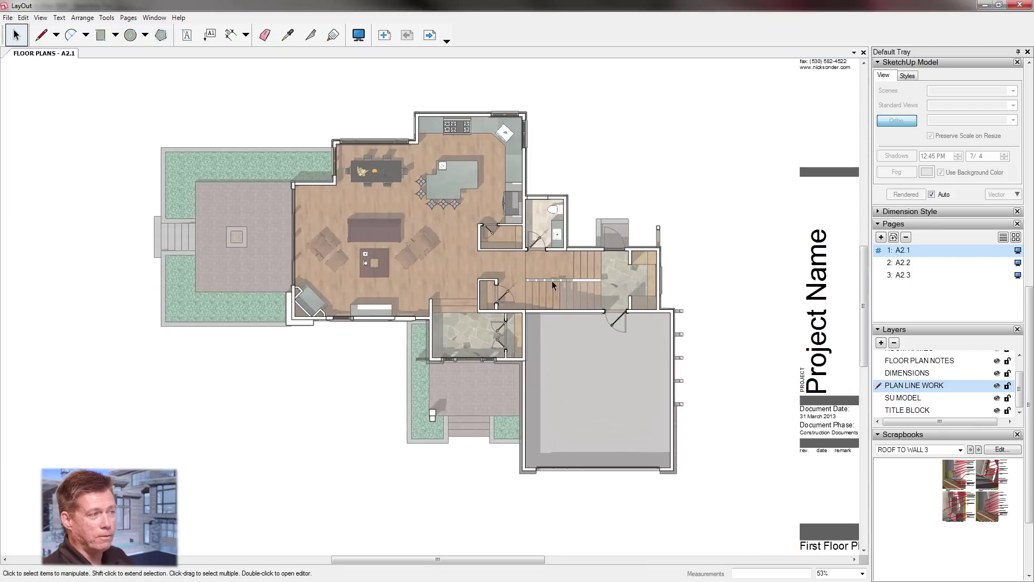
pyautogui.scroll(1, 539, 283)
pyautogui.scroll(-2, 460, 225)
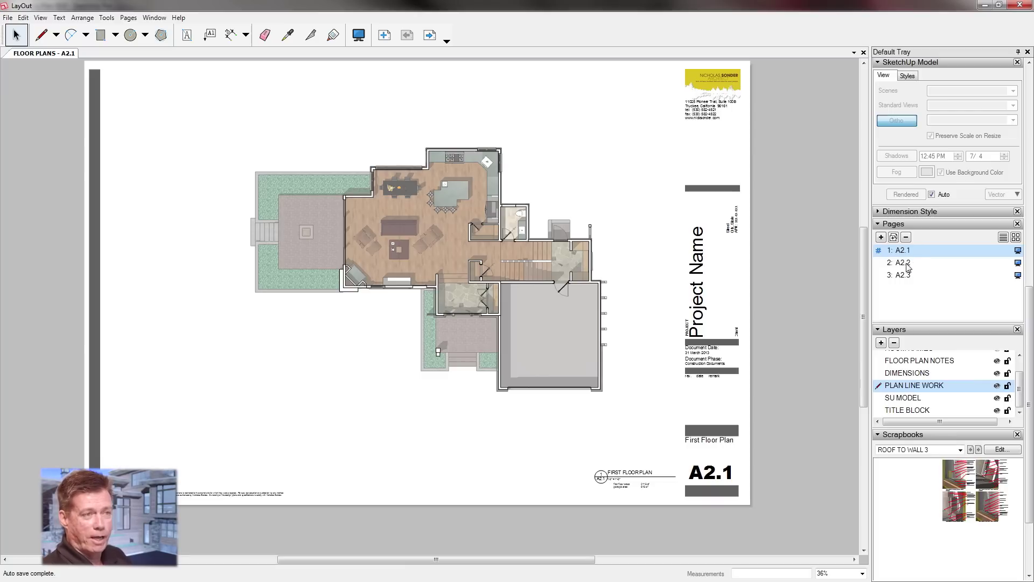
pyautogui.click(908, 266)
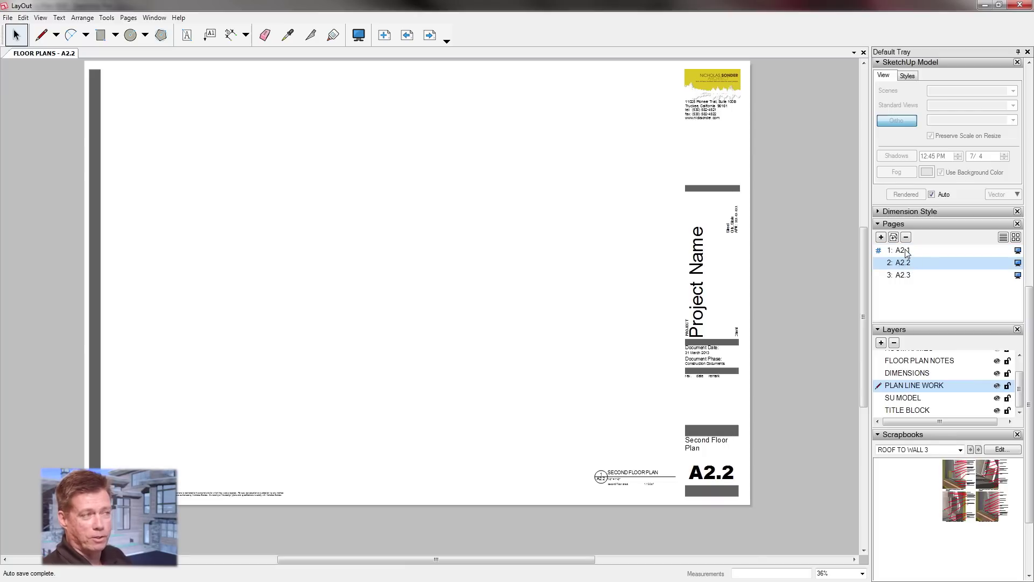
pyautogui.click(907, 252)
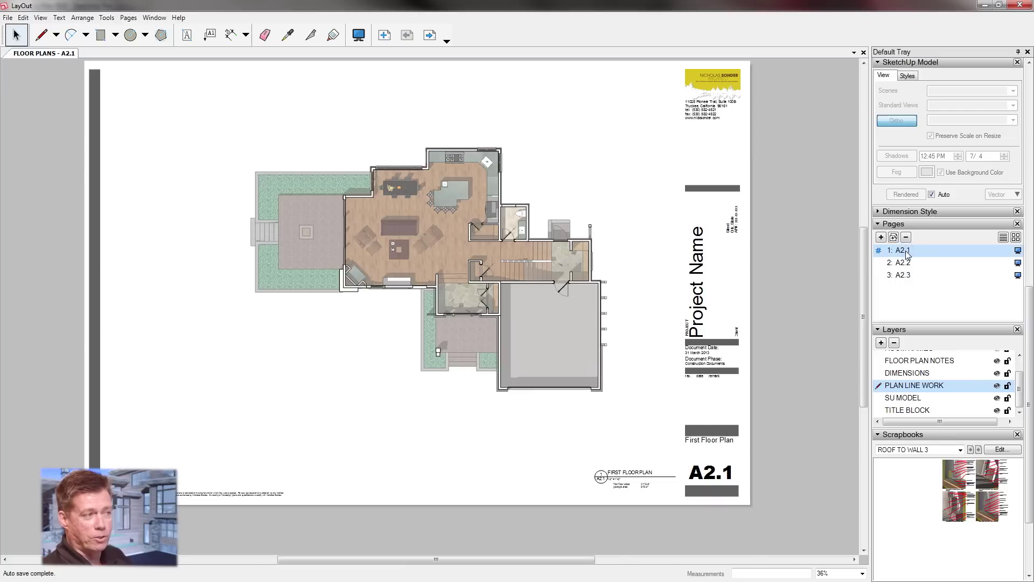
# Copy the raster first-floor view and paste it onto A2.2 on the SU MODEL layer
pyautogui.click(549, 317)
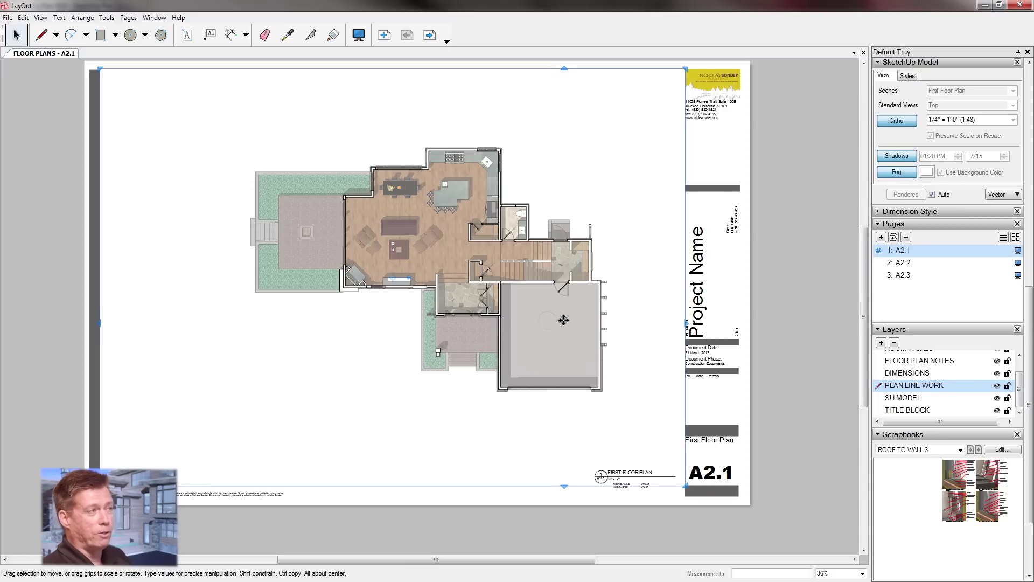
pyautogui.click(23, 17)
pyautogui.click(33, 86)
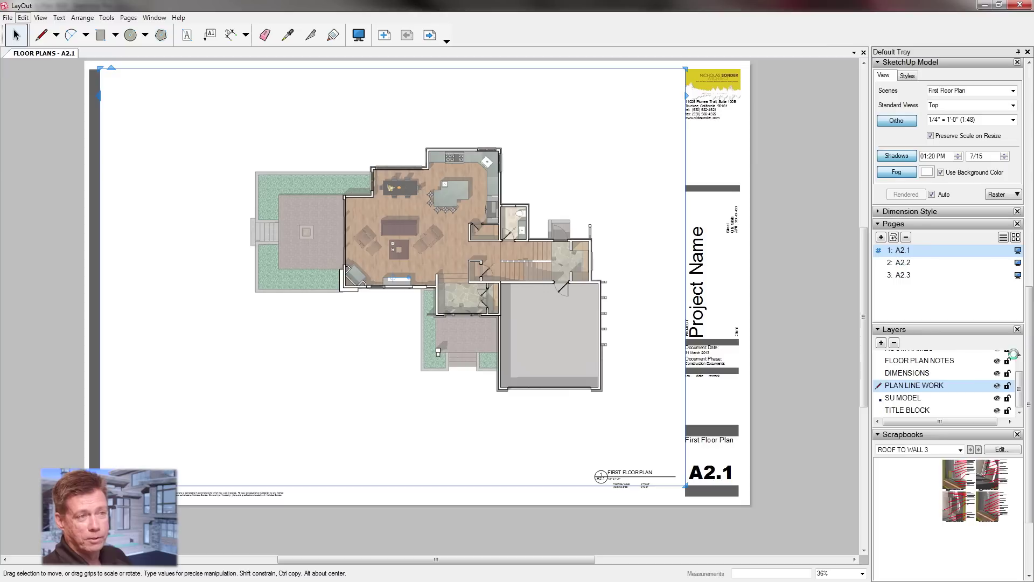
pyautogui.click(909, 264)
pyautogui.click(904, 399)
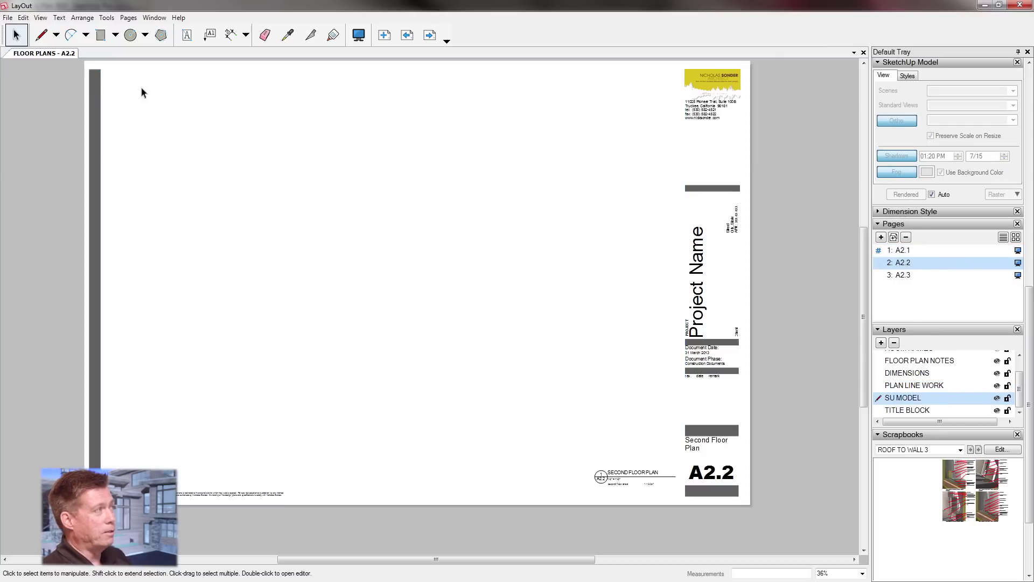
pyautogui.click(23, 18)
pyautogui.click(44, 101)
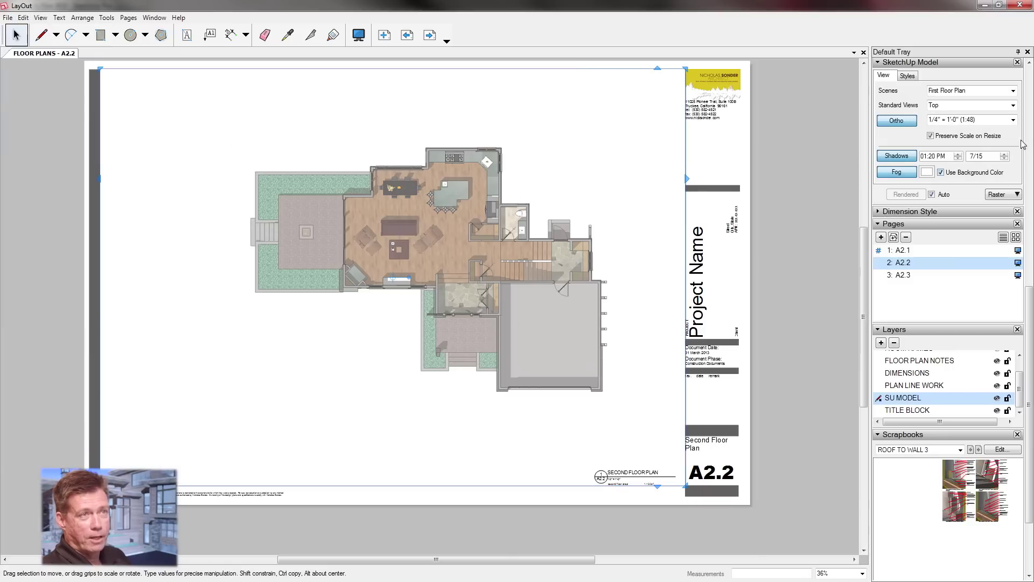
# Set the pasted view to the Second Floor Plan scene and make PLAN LINE WORK active
pyautogui.click(1010, 89)
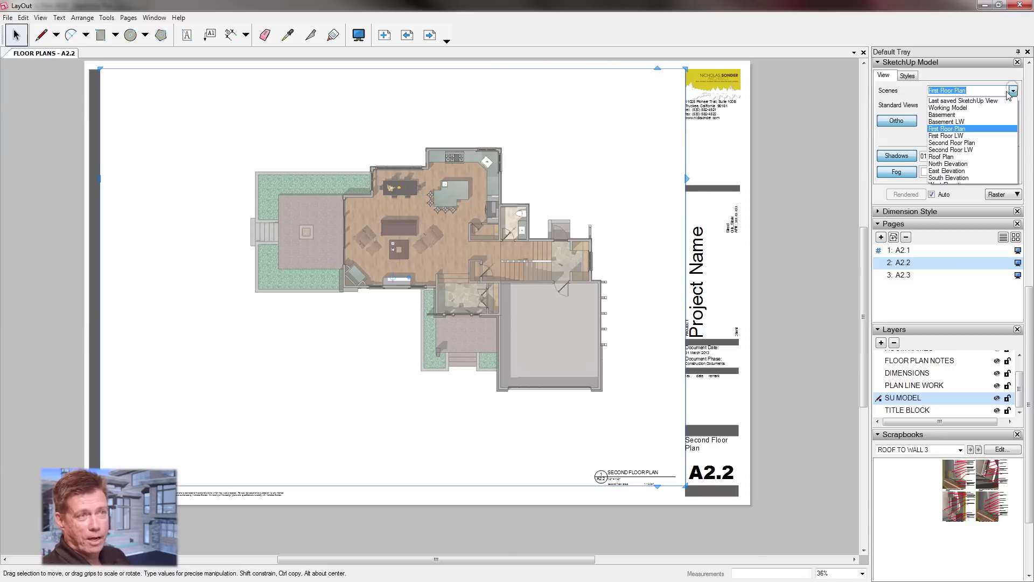
pyautogui.click(968, 143)
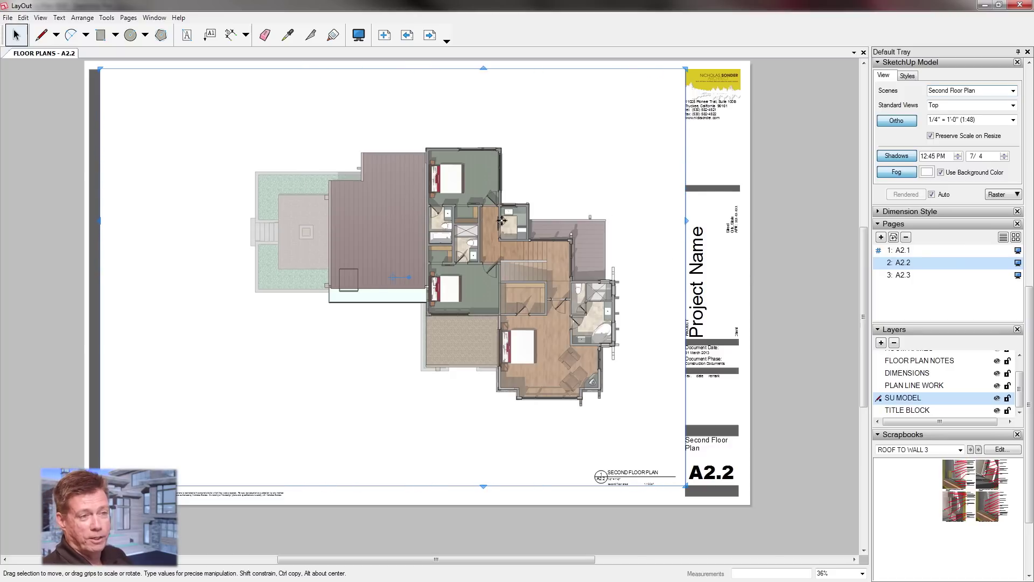
pyautogui.click(931, 385)
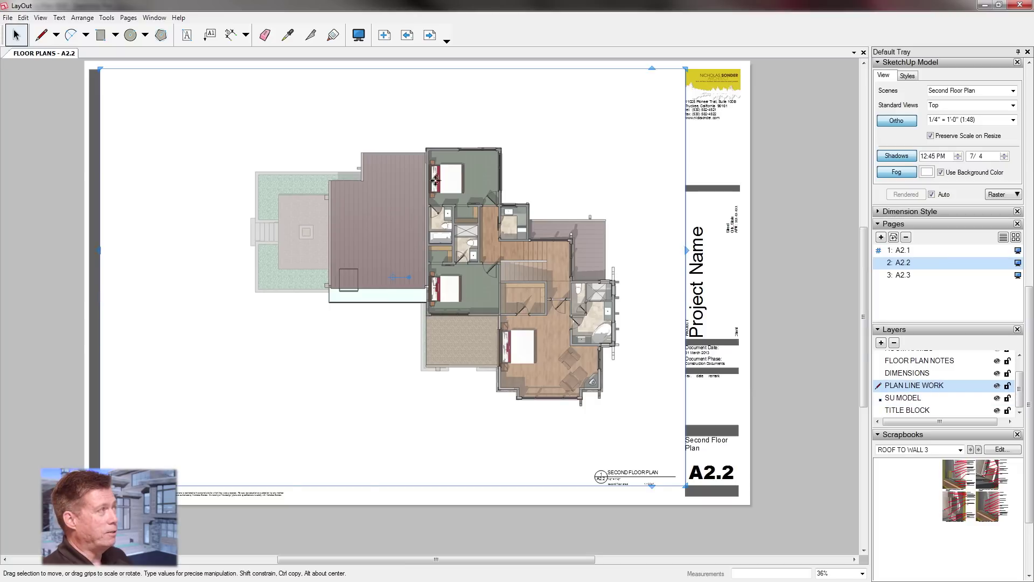
# Copy the second-floor model view and paste it in place on A2.2
pyautogui.click(23, 17)
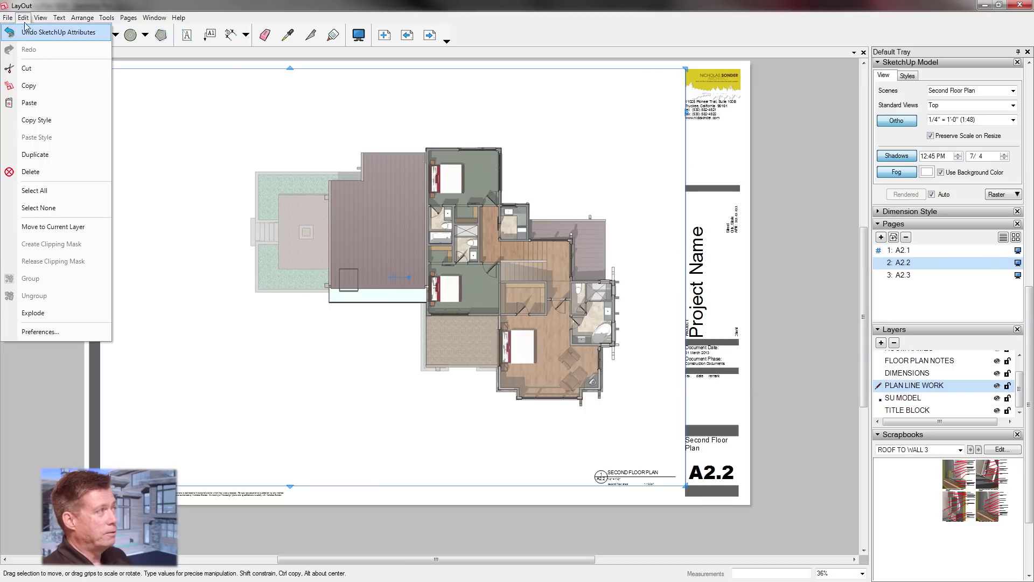
pyautogui.click(40, 85)
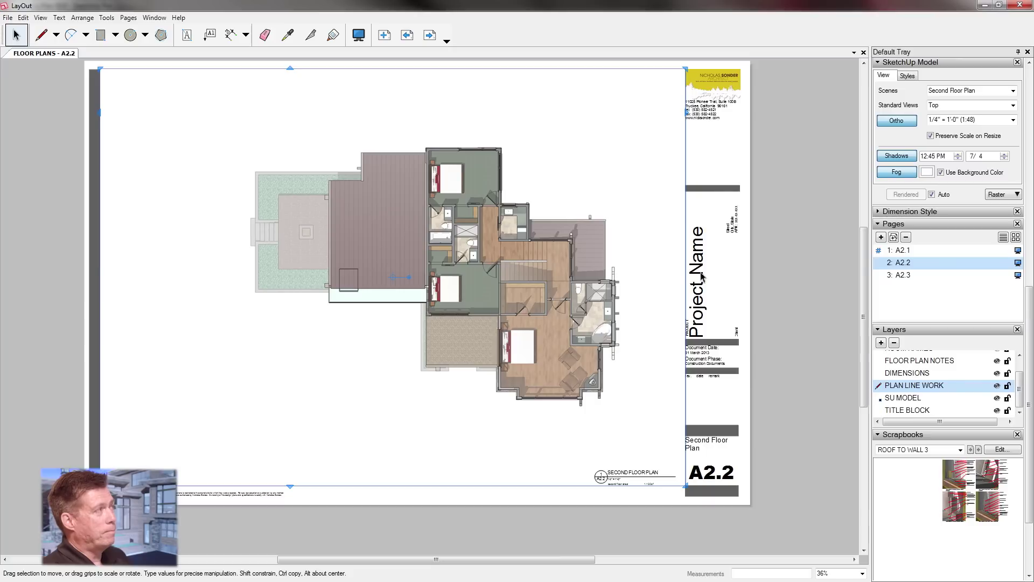
pyautogui.click(23, 17)
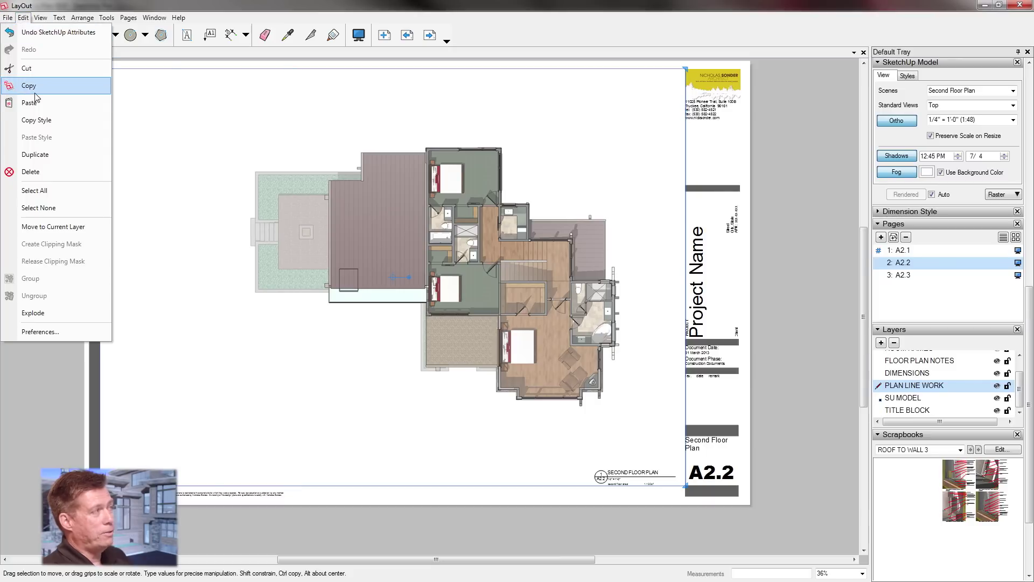
pyautogui.click(47, 103)
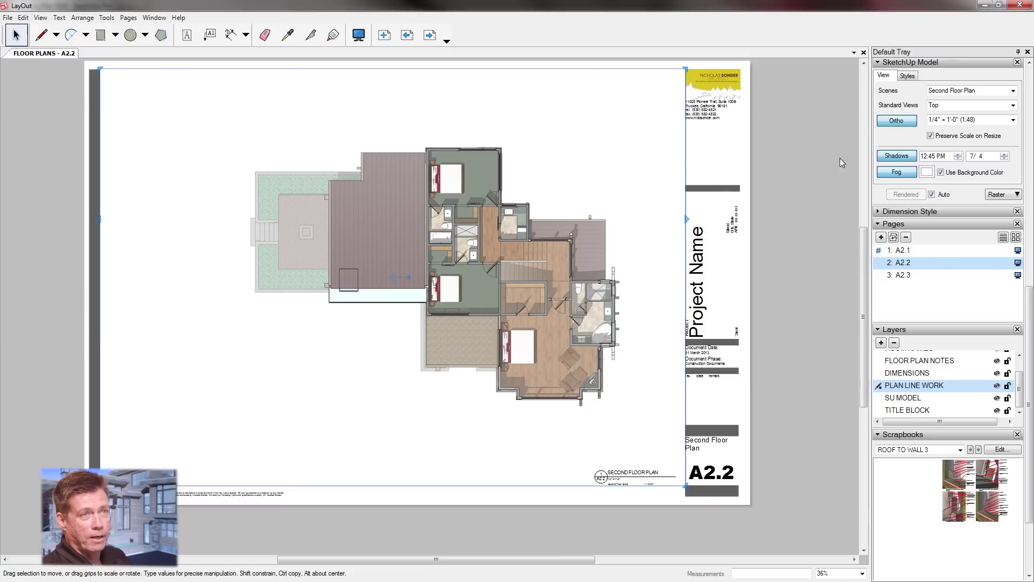
# Set the copy to the Second Floor LW scene with vector rendering, accepting the warning
pyautogui.click(1013, 90)
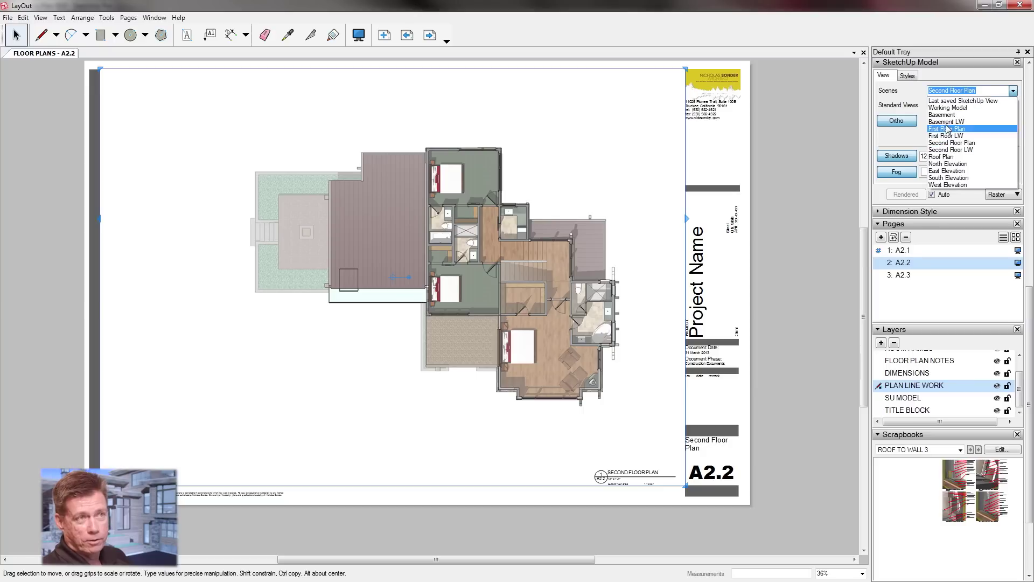
pyautogui.click(973, 150)
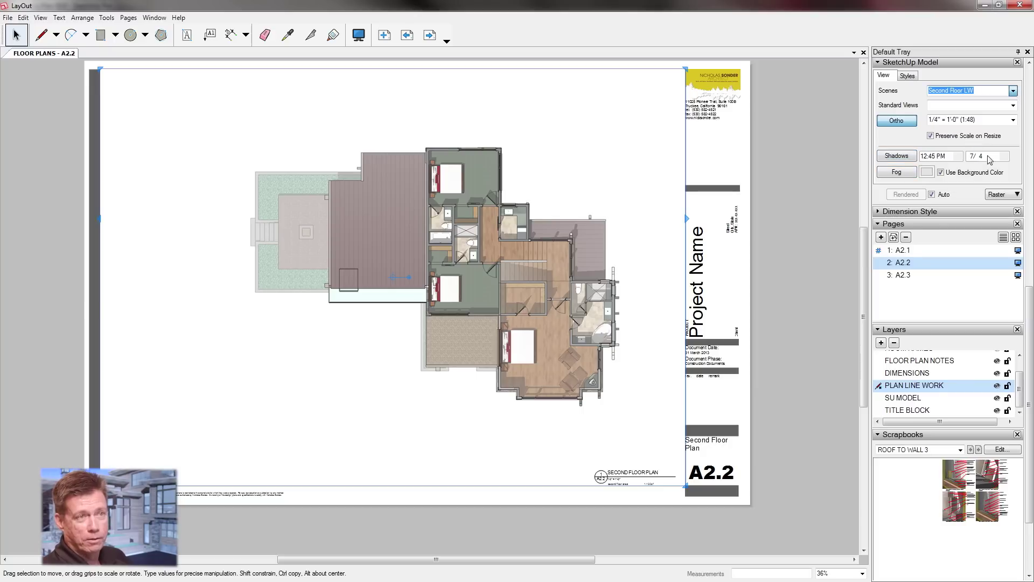
pyautogui.click(1017, 194)
pyautogui.click(1005, 208)
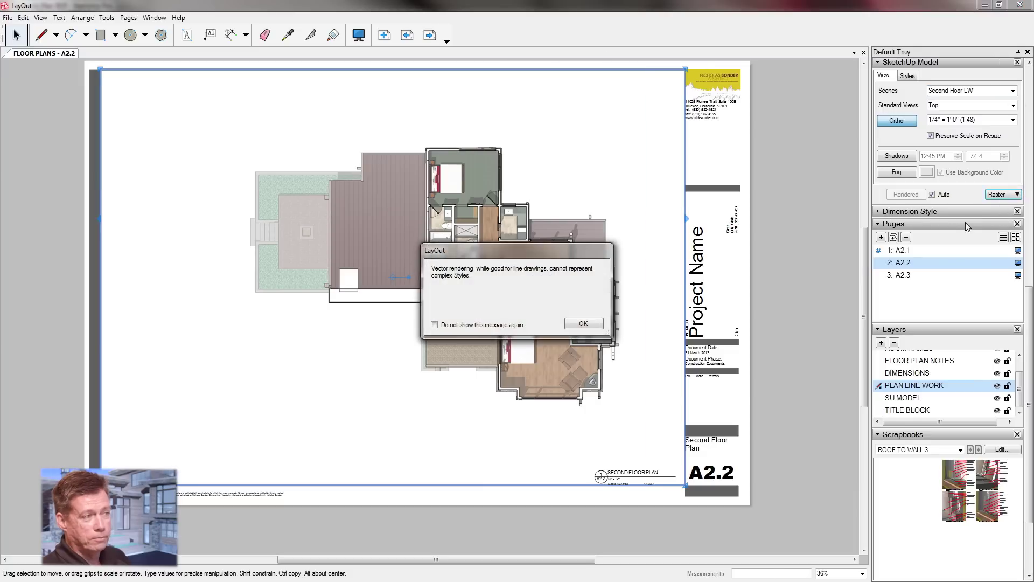
pyautogui.click(584, 323)
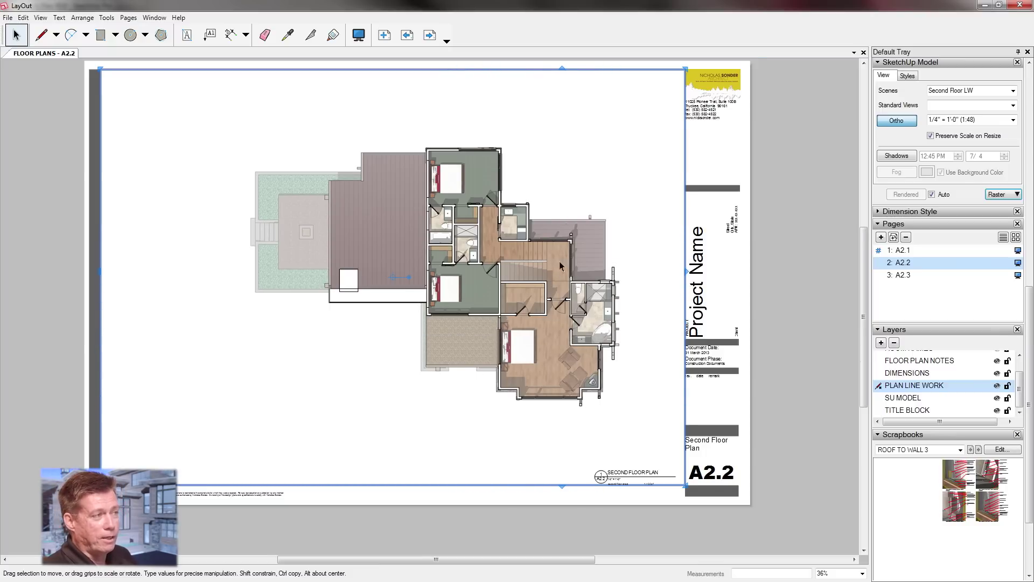
pyautogui.scroll(5, 559, 261)
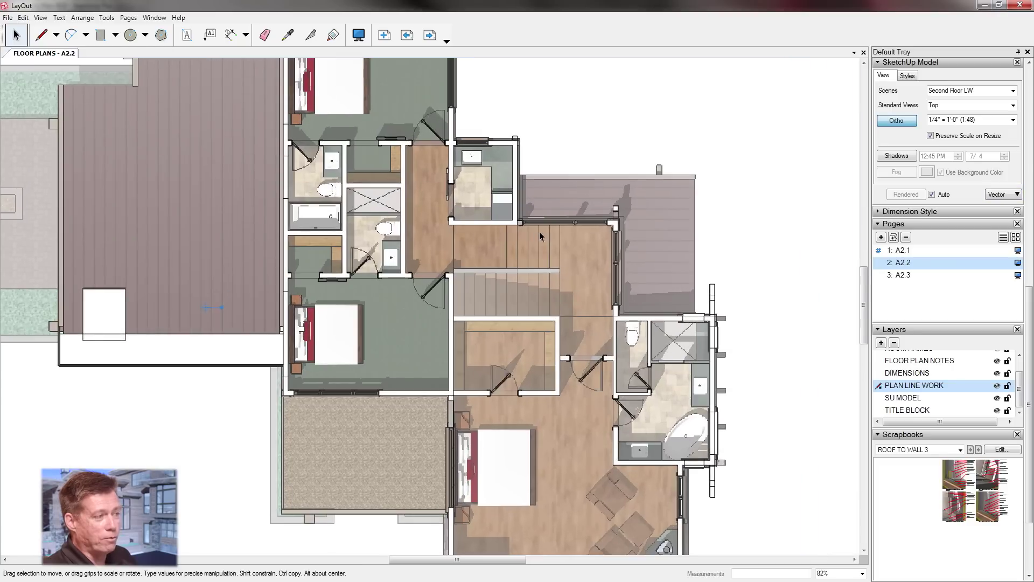
# Flip between sheets A2.1 and A2.2 repeatedly to compare plan alignment, finishing on A2.1
pyautogui.scroll(-5, 540, 235)
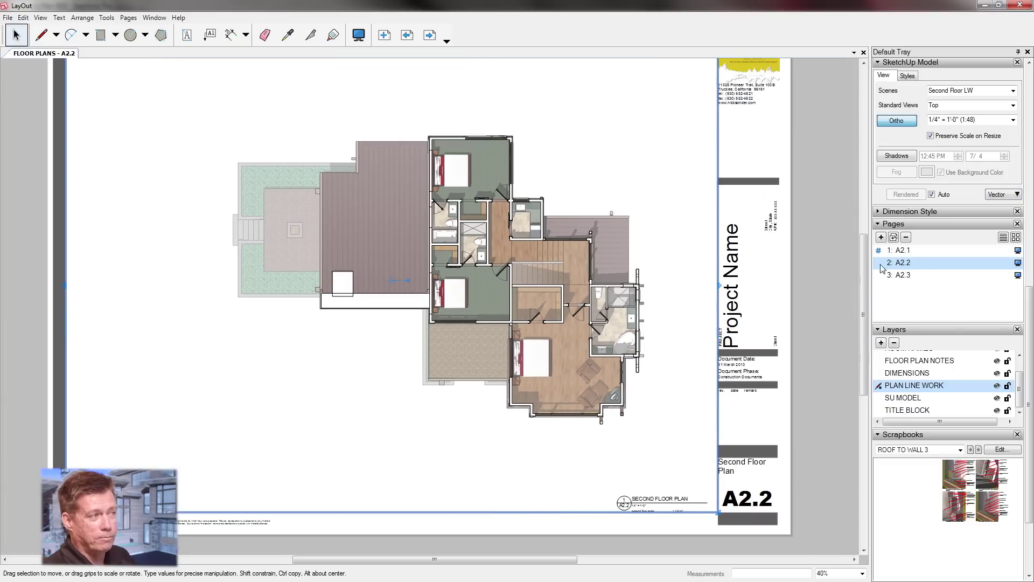
pyautogui.click(908, 251)
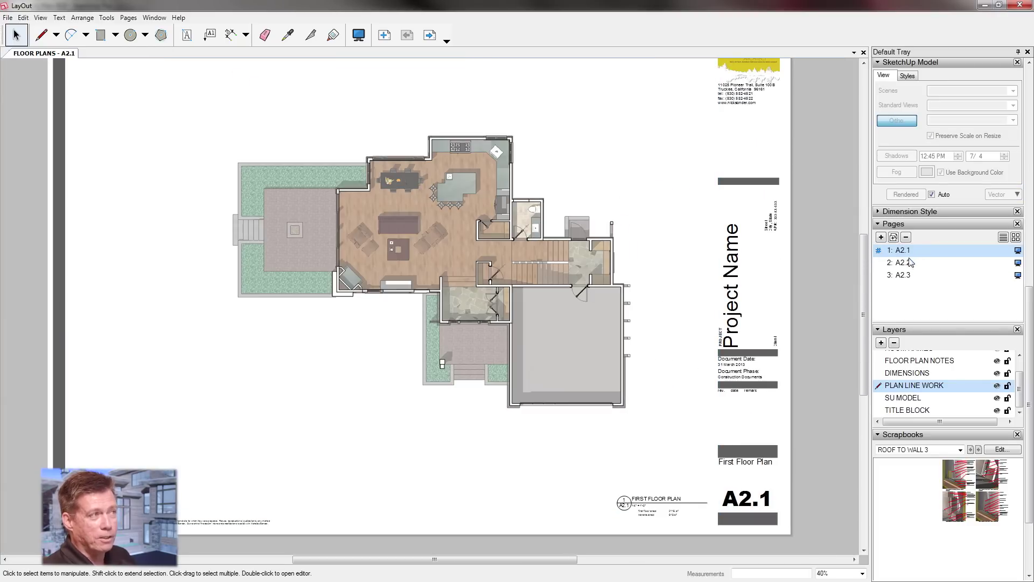
pyautogui.click(910, 263)
pyautogui.click(903, 252)
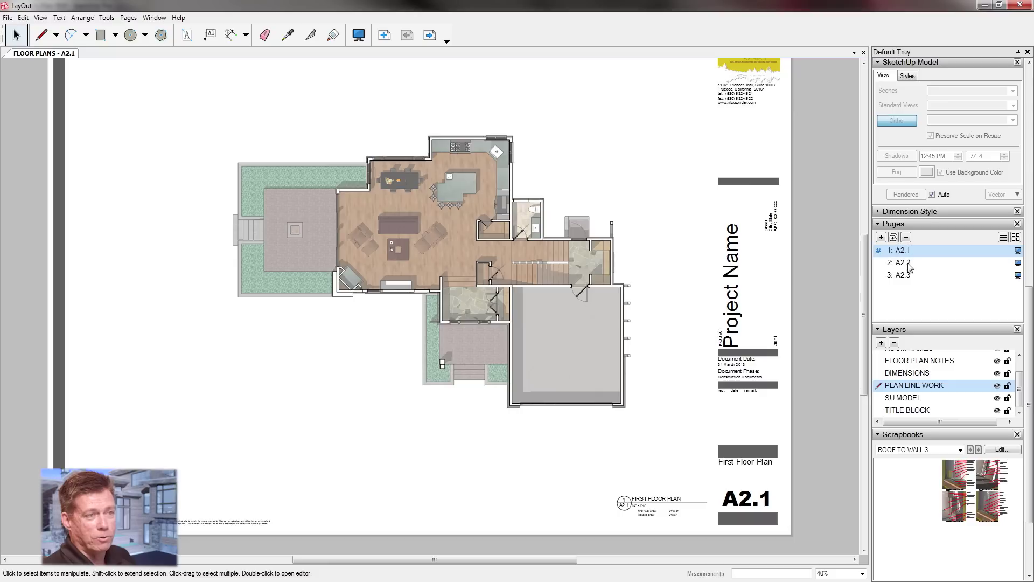
pyautogui.click(908, 264)
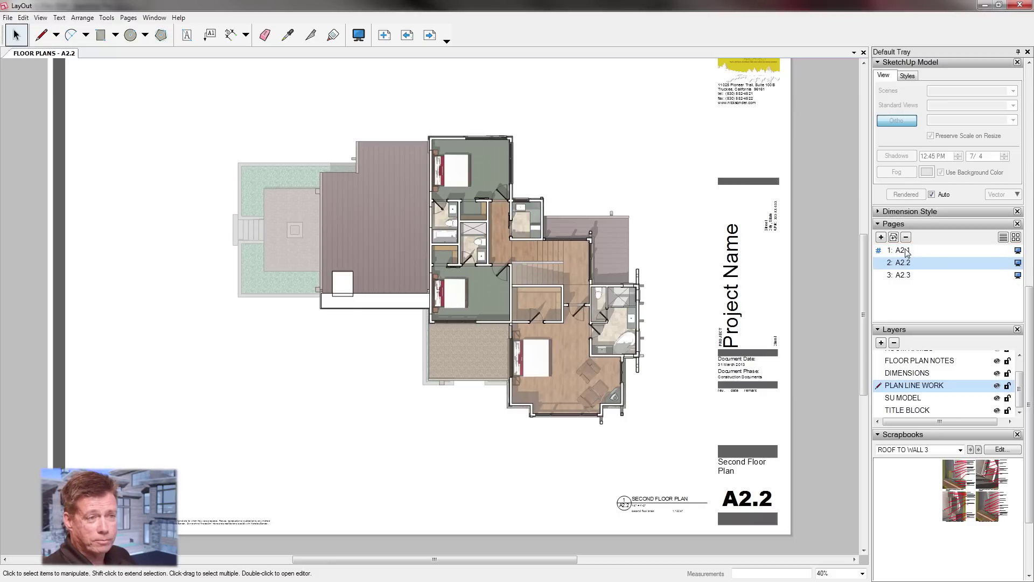
pyautogui.click(904, 251)
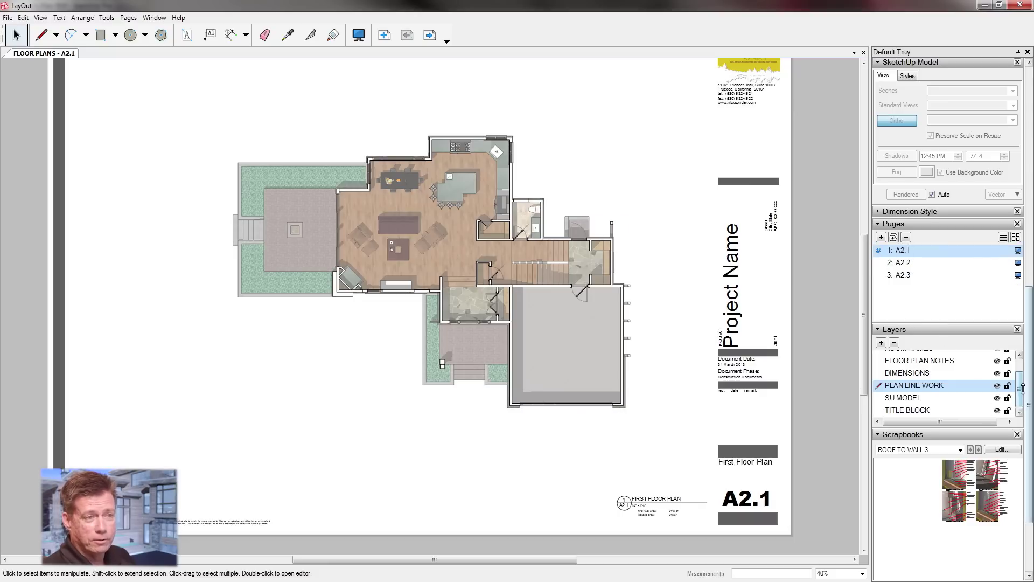
pyautogui.scroll(2, 967, 363)
pyautogui.click(1010, 421)
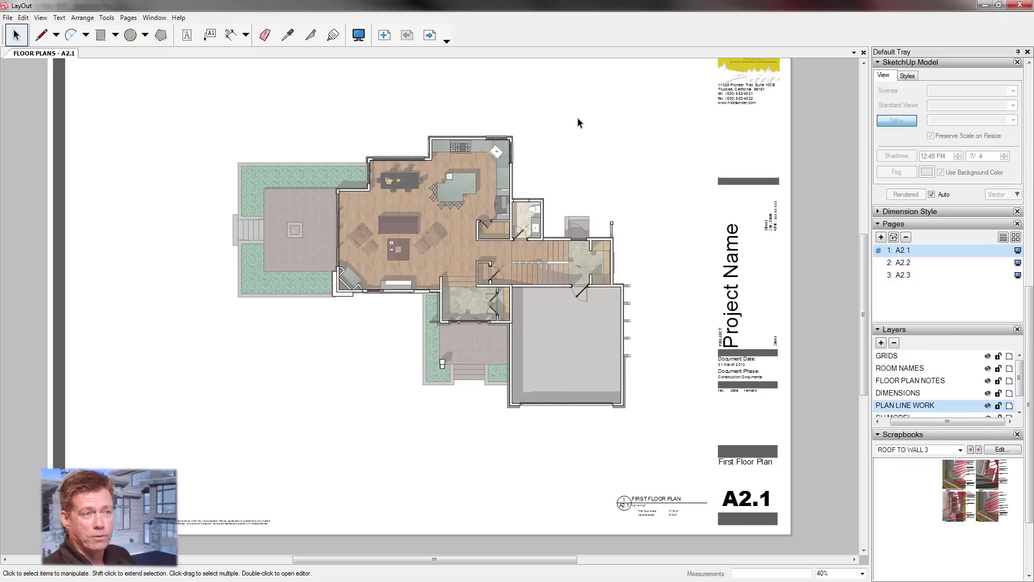
pyautogui.click(910, 264)
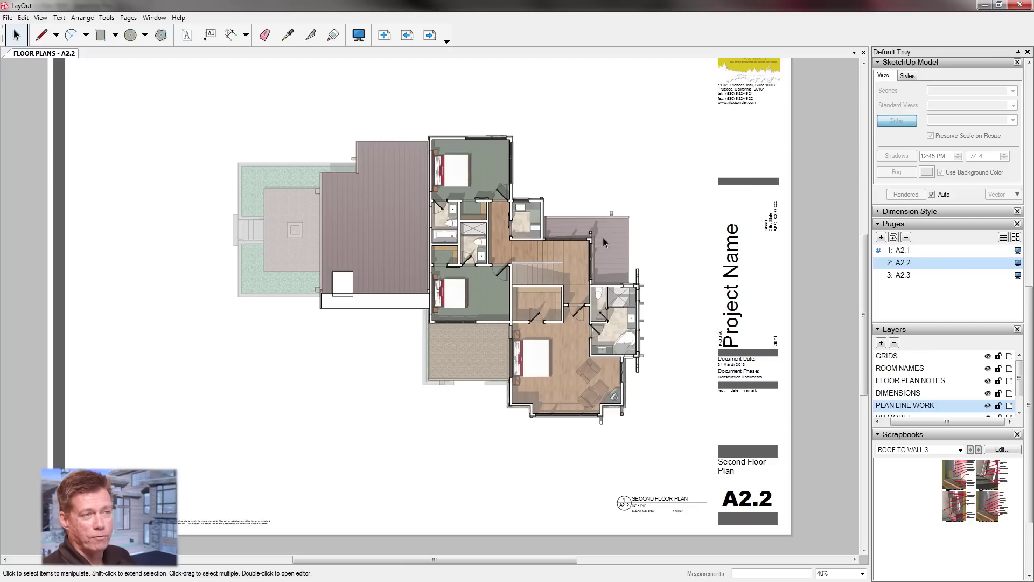
pyautogui.click(903, 251)
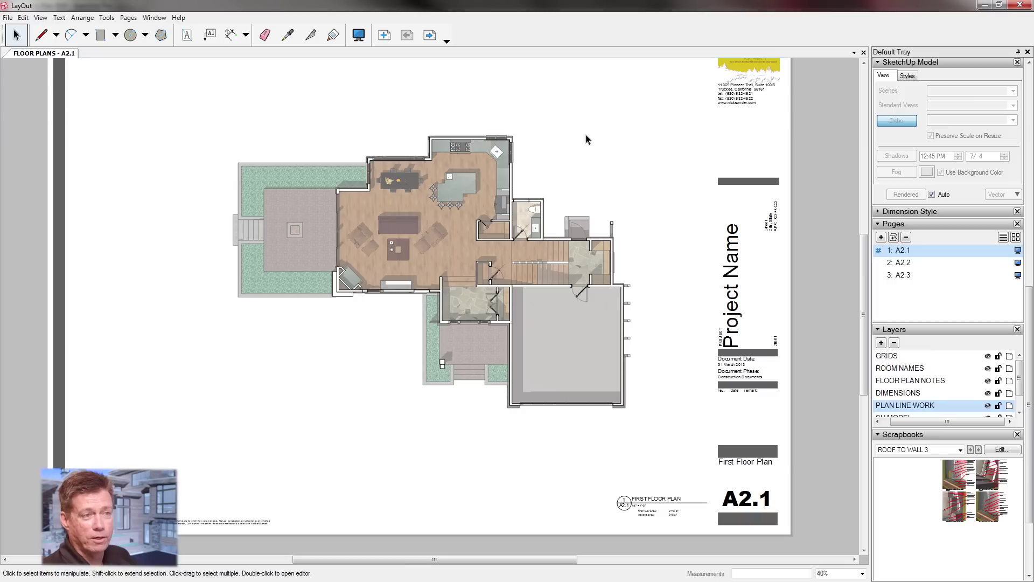
# Copy the second floor model viewport on sheet A2.2
pyautogui.click(910, 263)
pyautogui.click(907, 275)
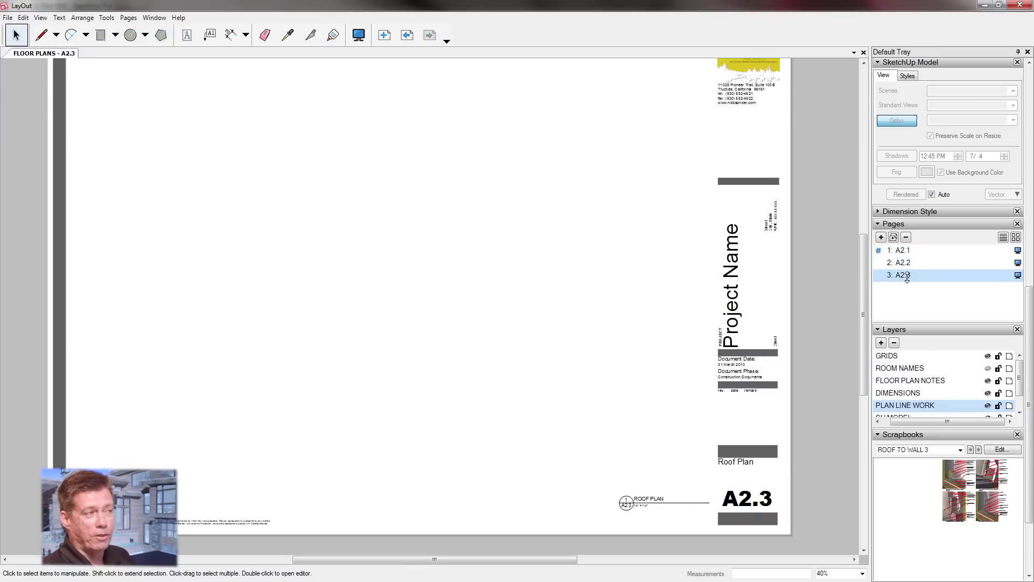
pyautogui.click(903, 263)
pyautogui.click(341, 240)
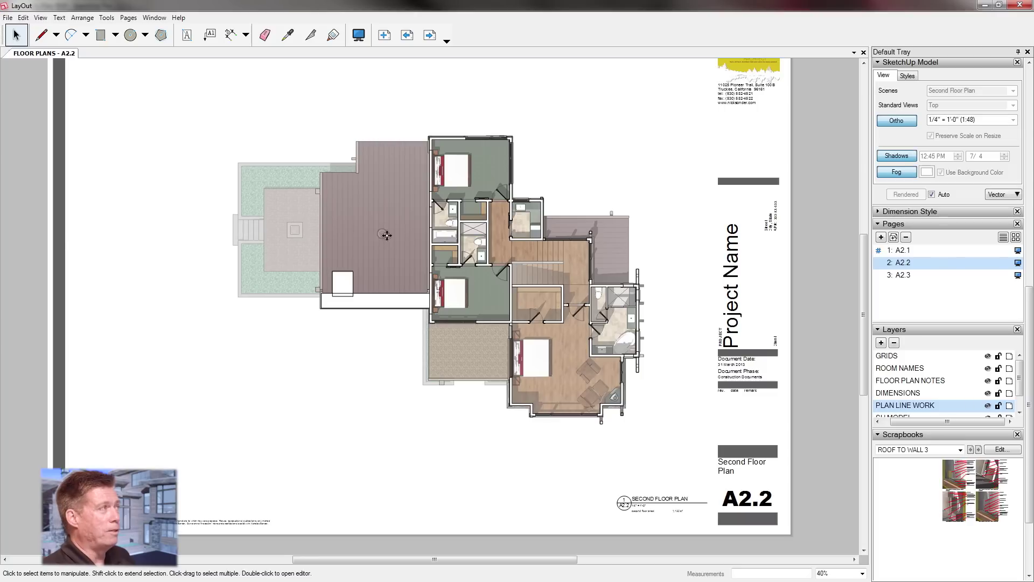
pyautogui.click(23, 18)
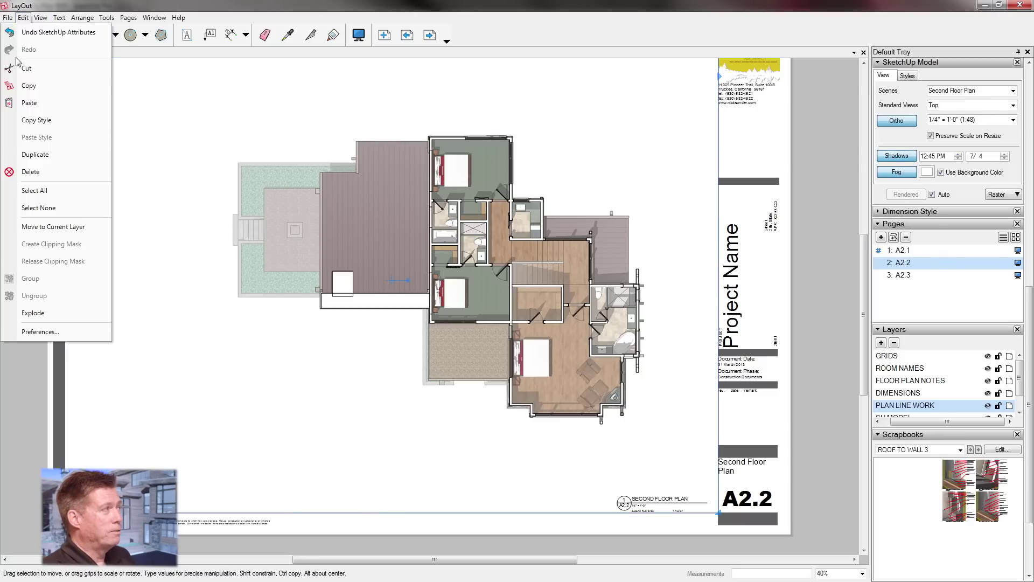
pyautogui.click(21, 86)
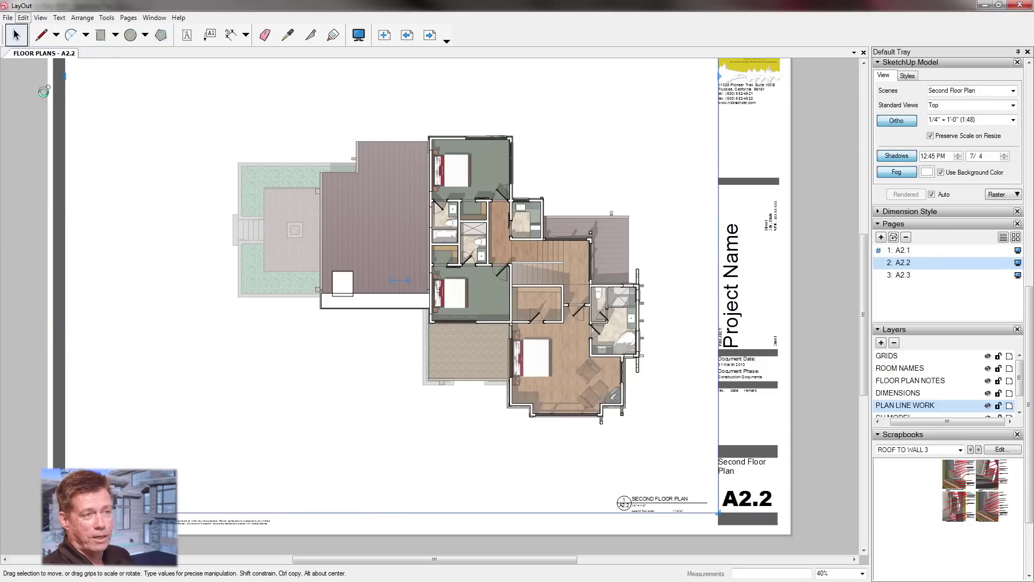
# Paste the viewport onto Roof Plan sheet A2.3 on the SU MODEL layer
pyautogui.click(910, 276)
pyautogui.moveTo(1021, 373); pyautogui.dragTo(1020, 388)
pyautogui.click(888, 398)
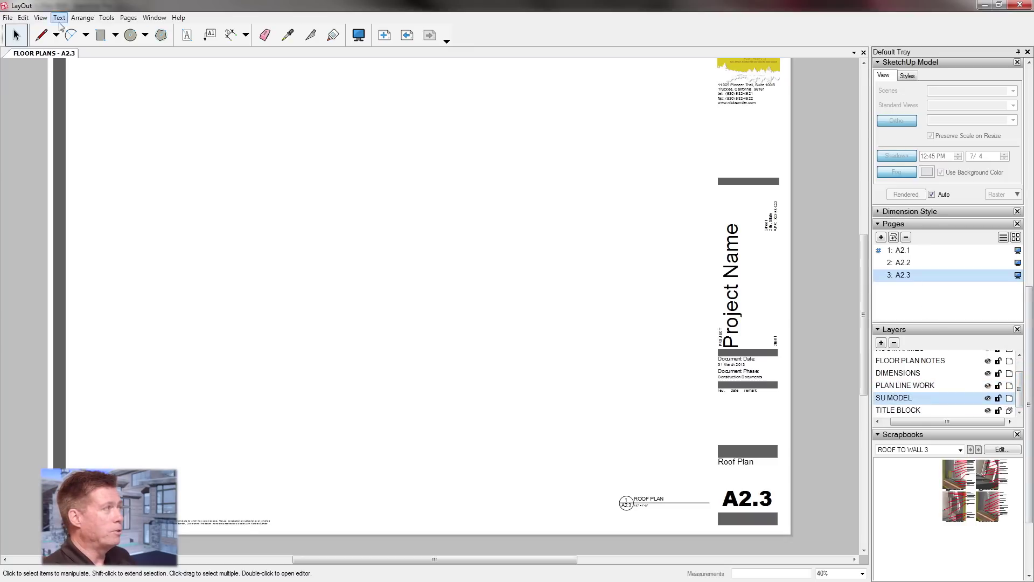
pyautogui.click(23, 18)
pyautogui.click(54, 102)
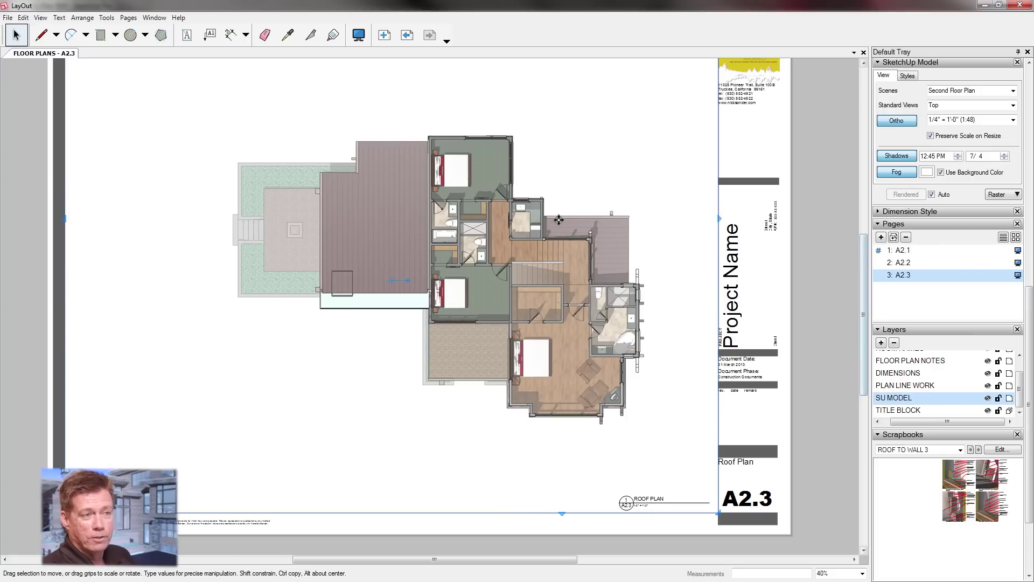
pyautogui.click(1011, 90)
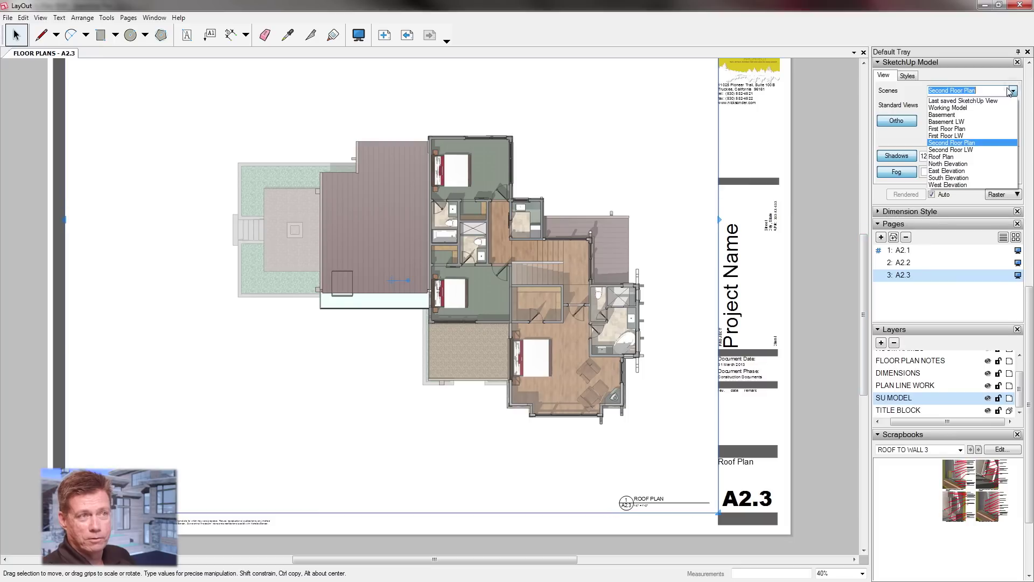
# Set the A2.3 viewport to the Roof Plan scene and flip through A2.1–A2.3 to check alignment
pyautogui.click(943, 157)
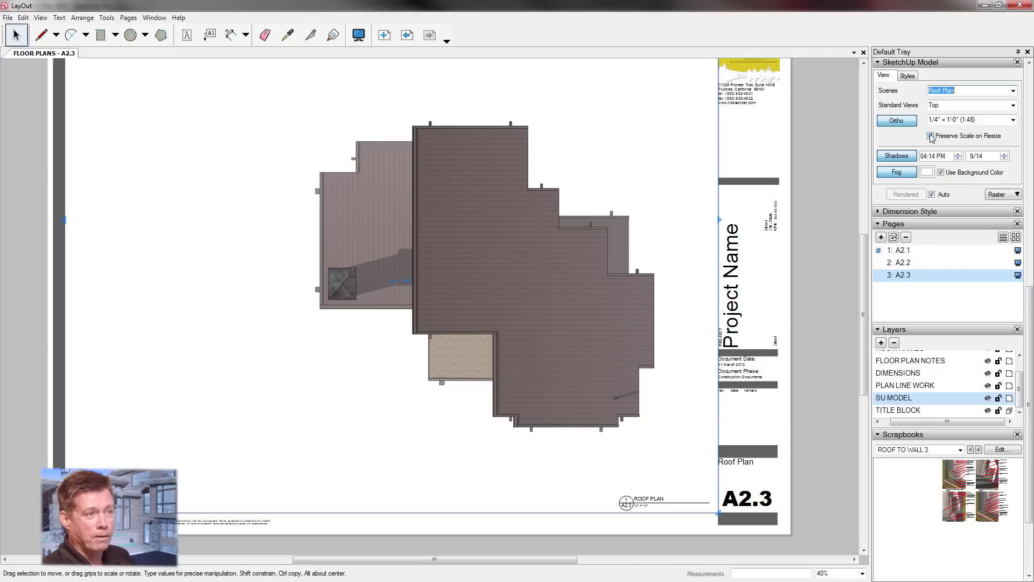
pyautogui.click(800, 201)
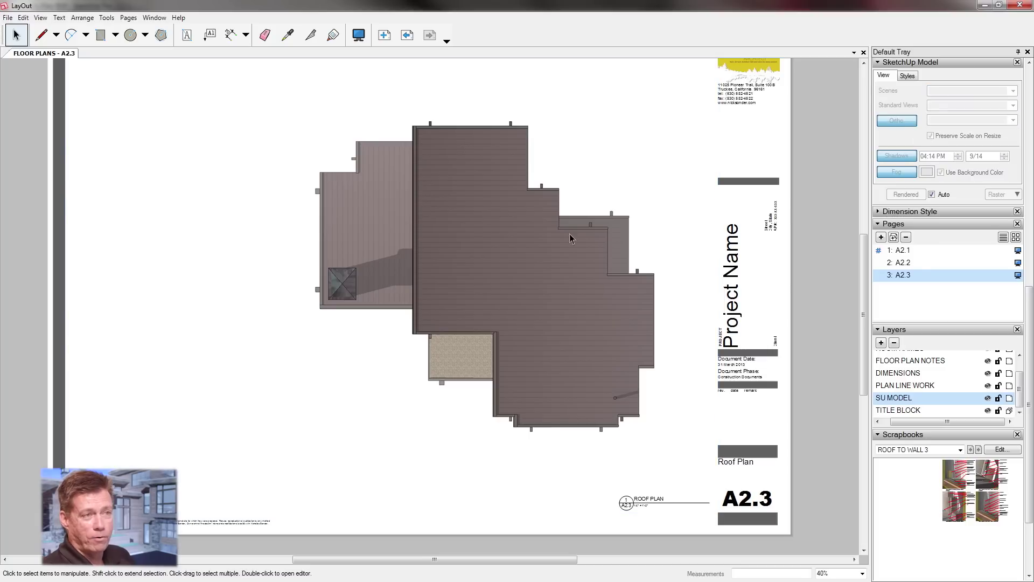
pyautogui.click(902, 251)
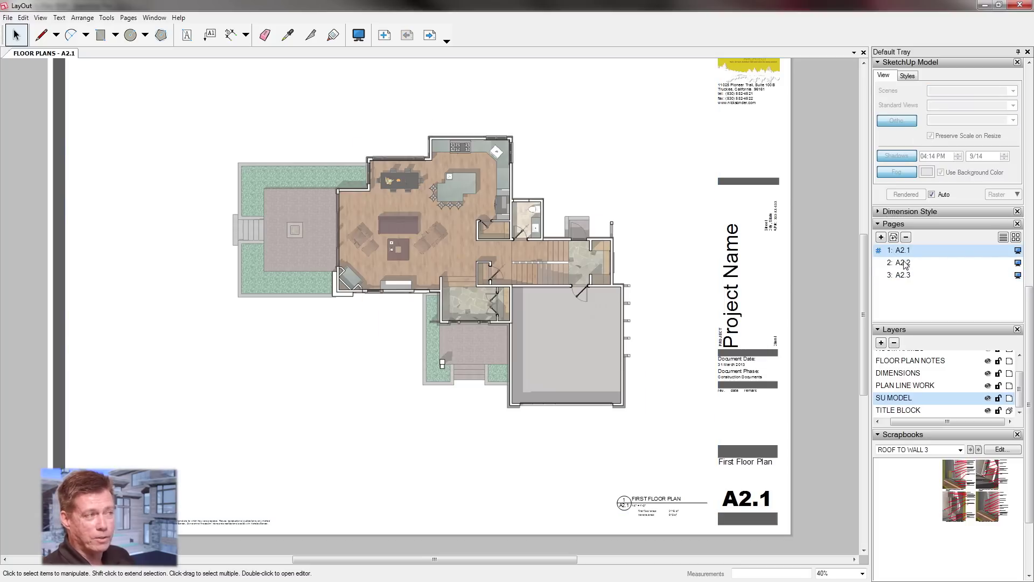
pyautogui.click(903, 264)
pyautogui.click(903, 276)
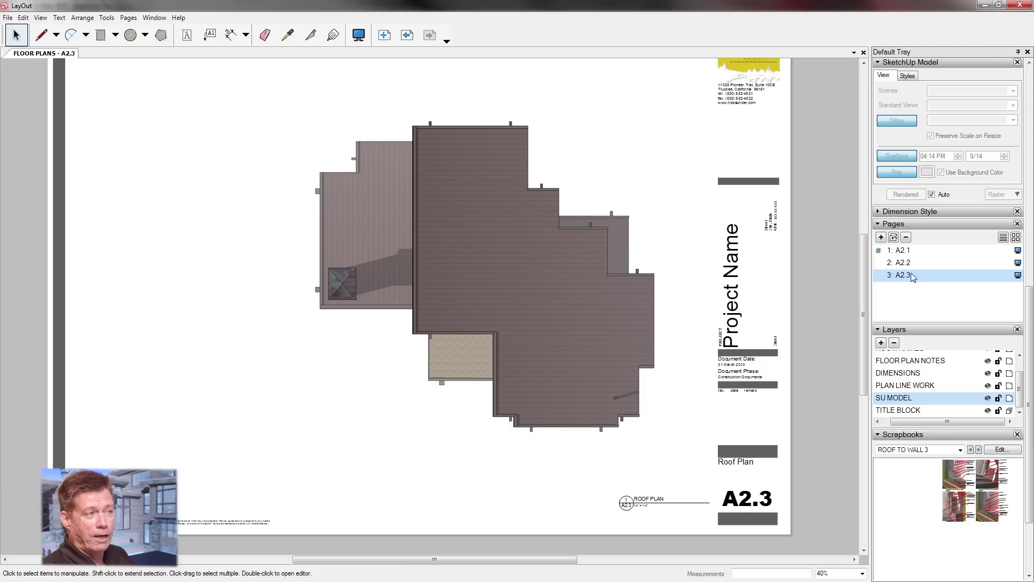
pyautogui.click(904, 263)
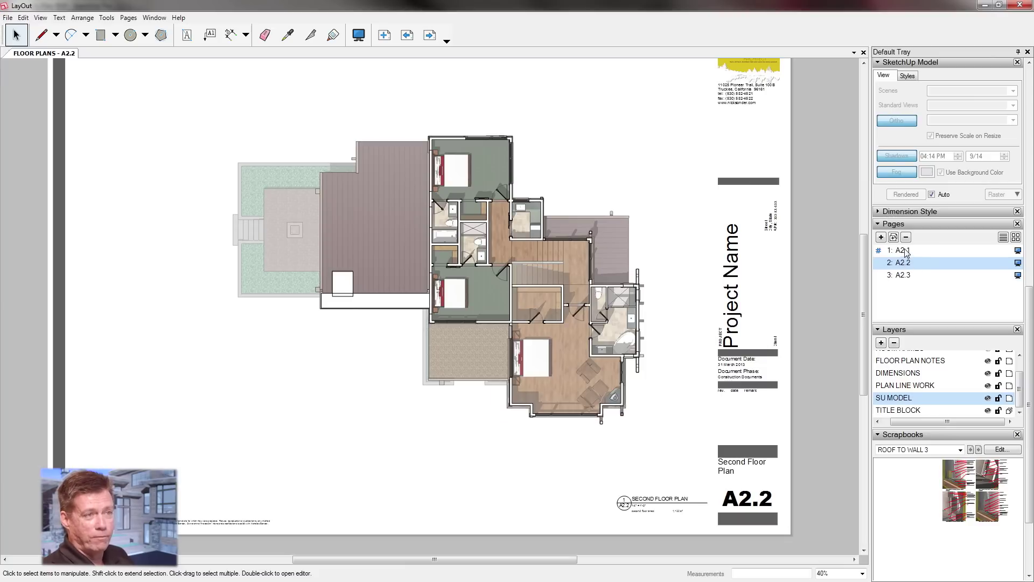
pyautogui.click(903, 251)
pyautogui.click(904, 264)
pyautogui.click(907, 275)
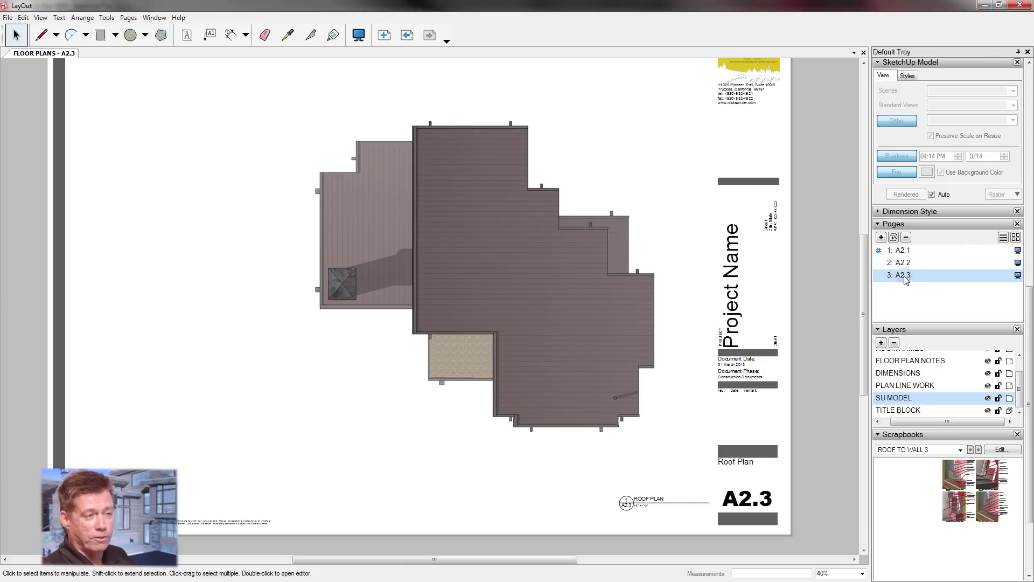